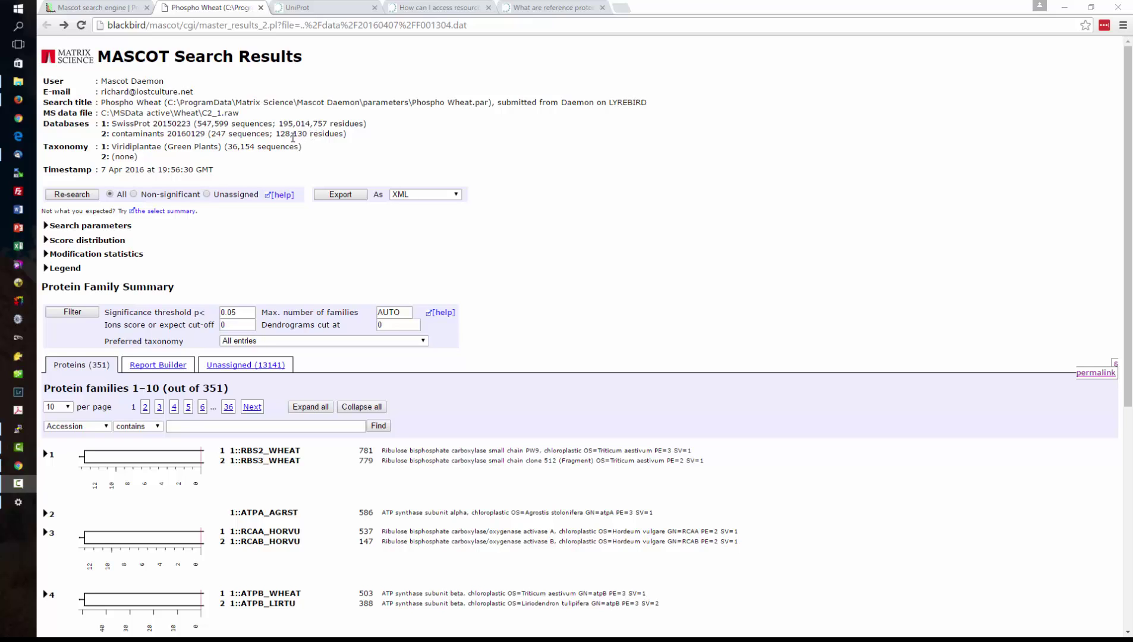
- From the Mascot home page, go through Database search help and Sequence database setup to UniProt Proteomes
scroll(211, 424, "down", 2)
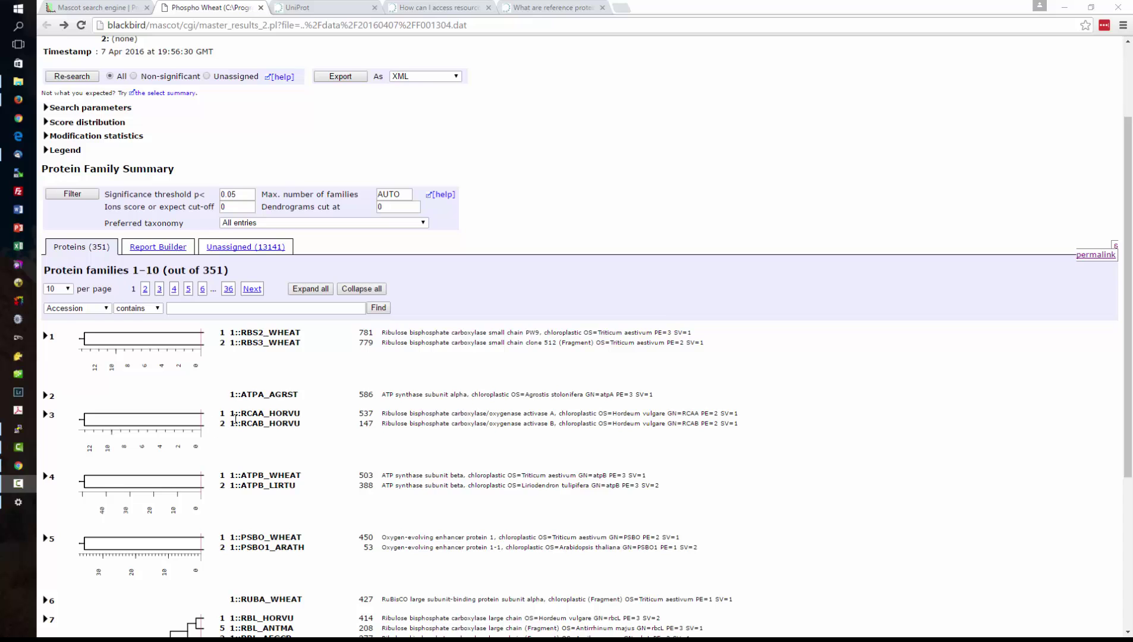
scroll(265, 413, "down", 2)
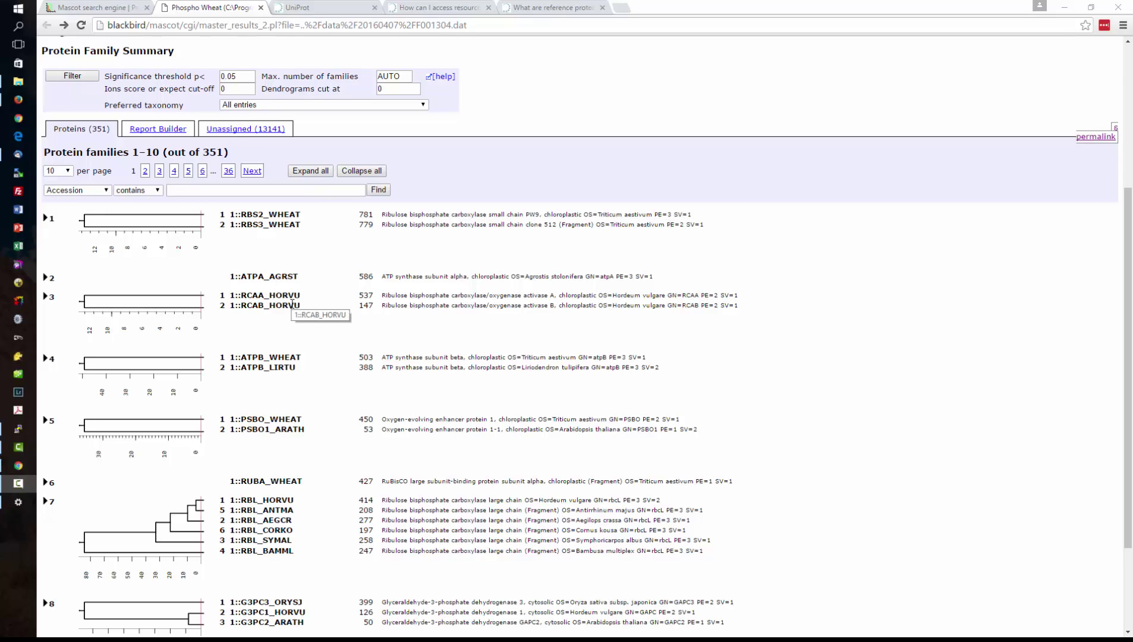
scroll(284, 468, "down", 1)
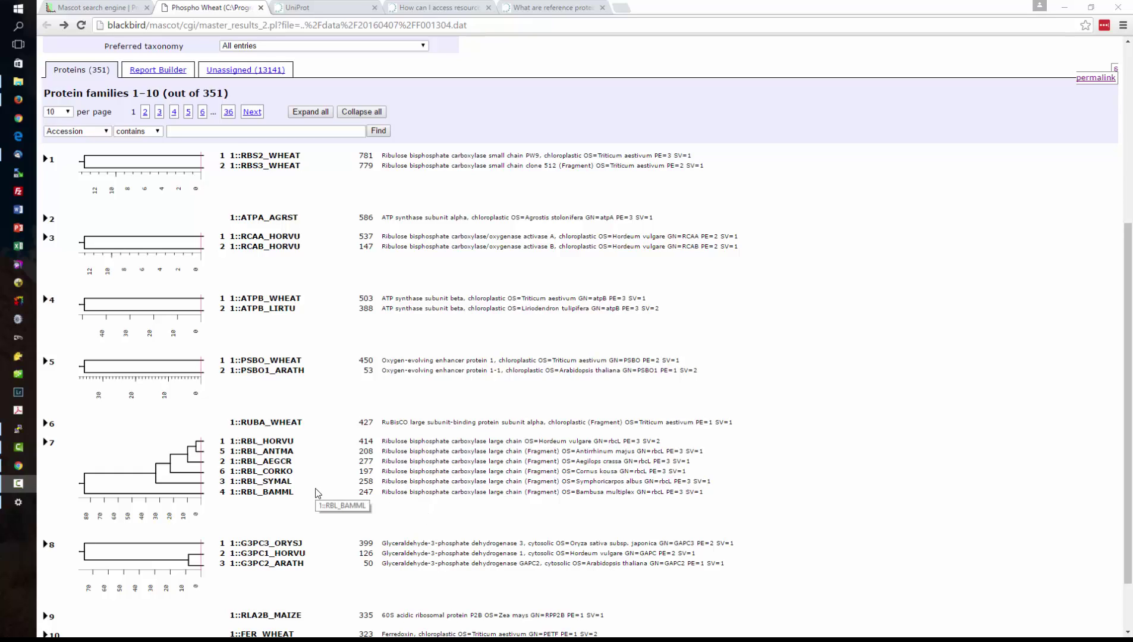
scroll(317, 493, "up", 3)
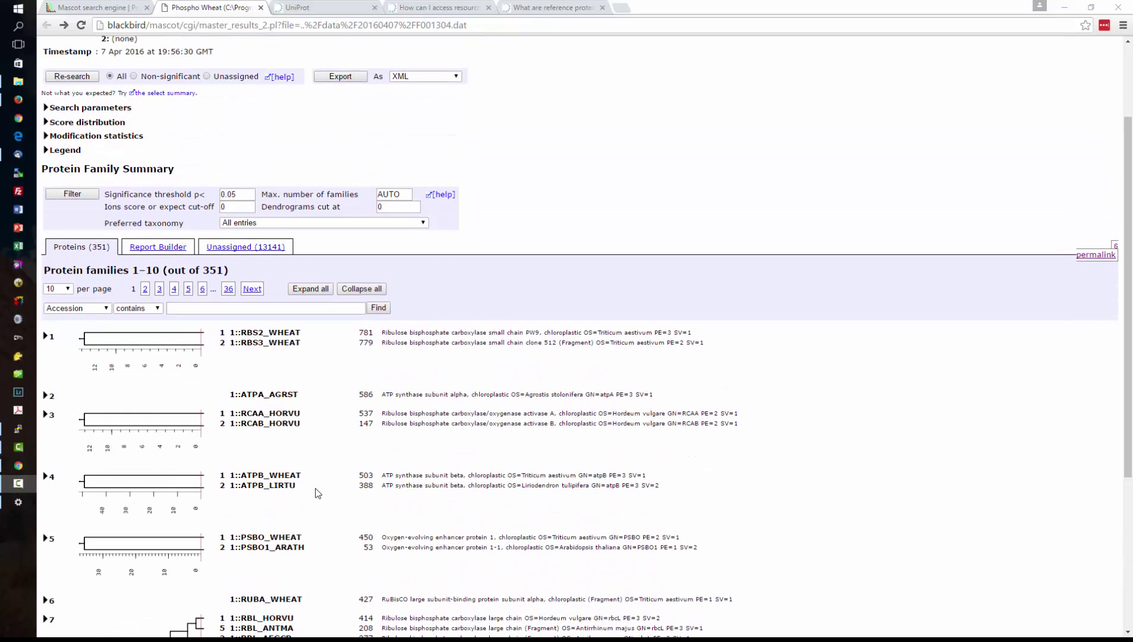
scroll(316, 493, "up", 2)
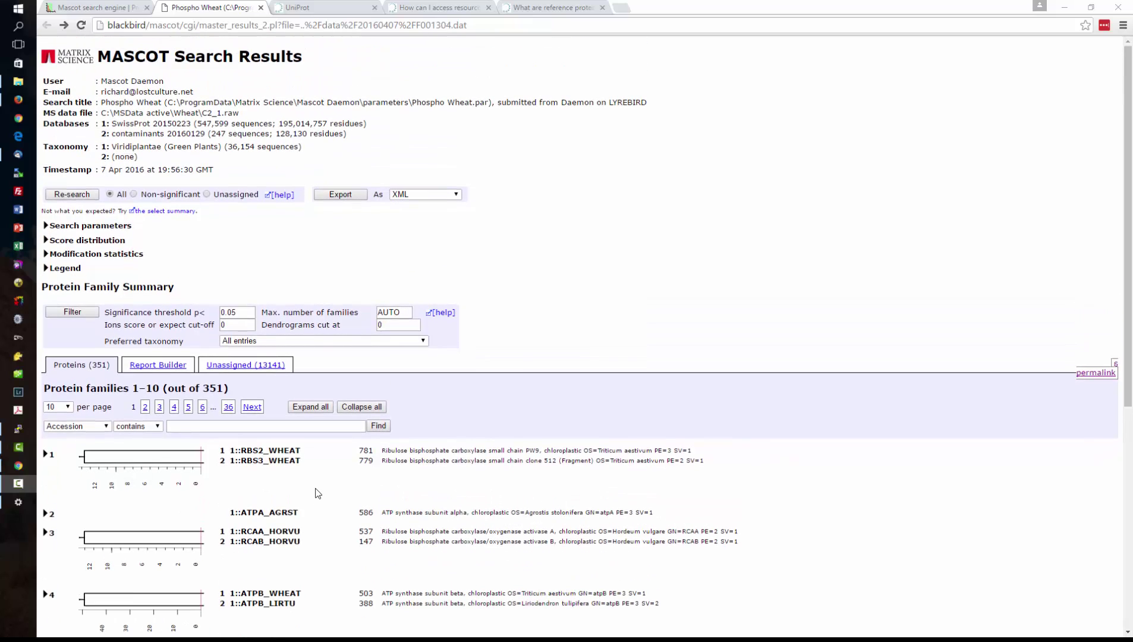
left_click(88, 9)
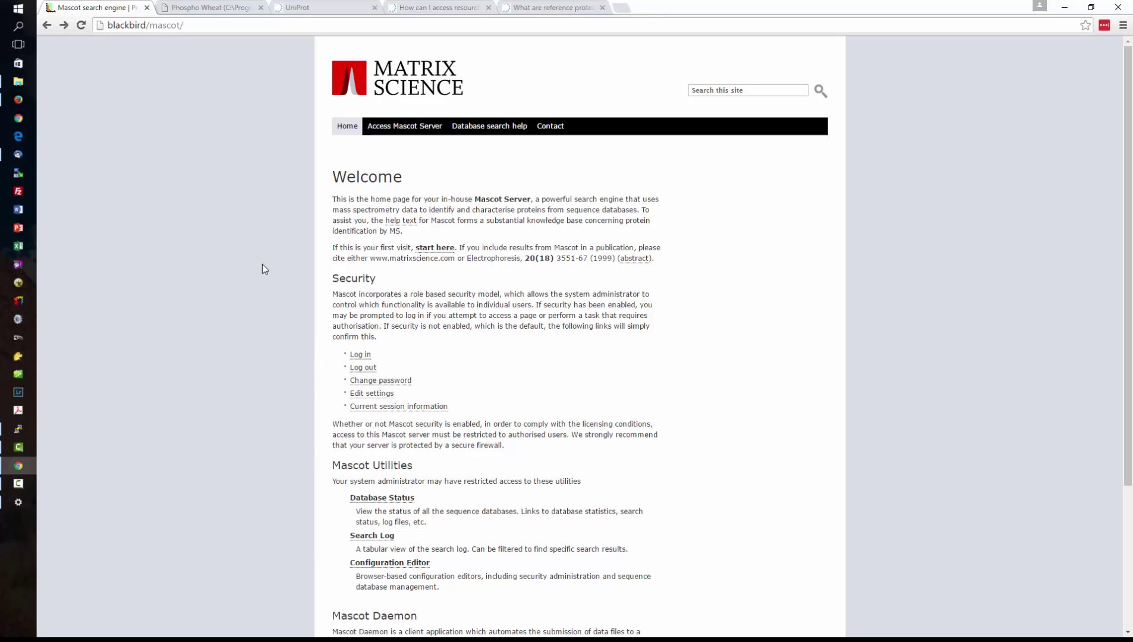
scroll(333, 440, "down", 1)
scroll(337, 443, "up", 1)
scroll(335, 443, "up", 1)
left_click(488, 125)
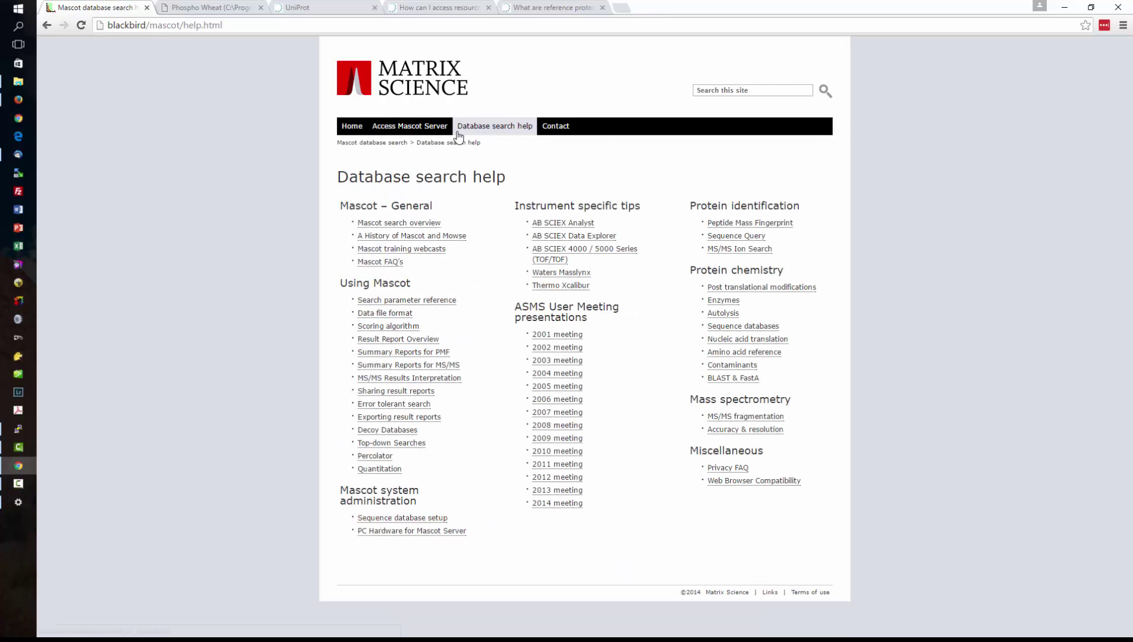
left_click(418, 518)
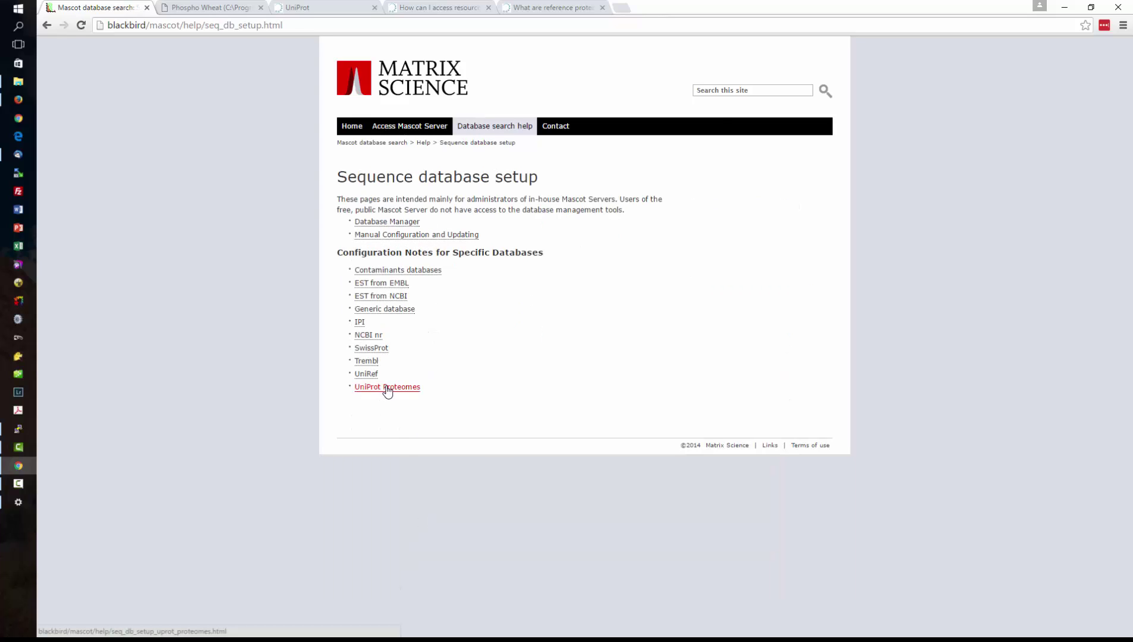
left_click(380, 388)
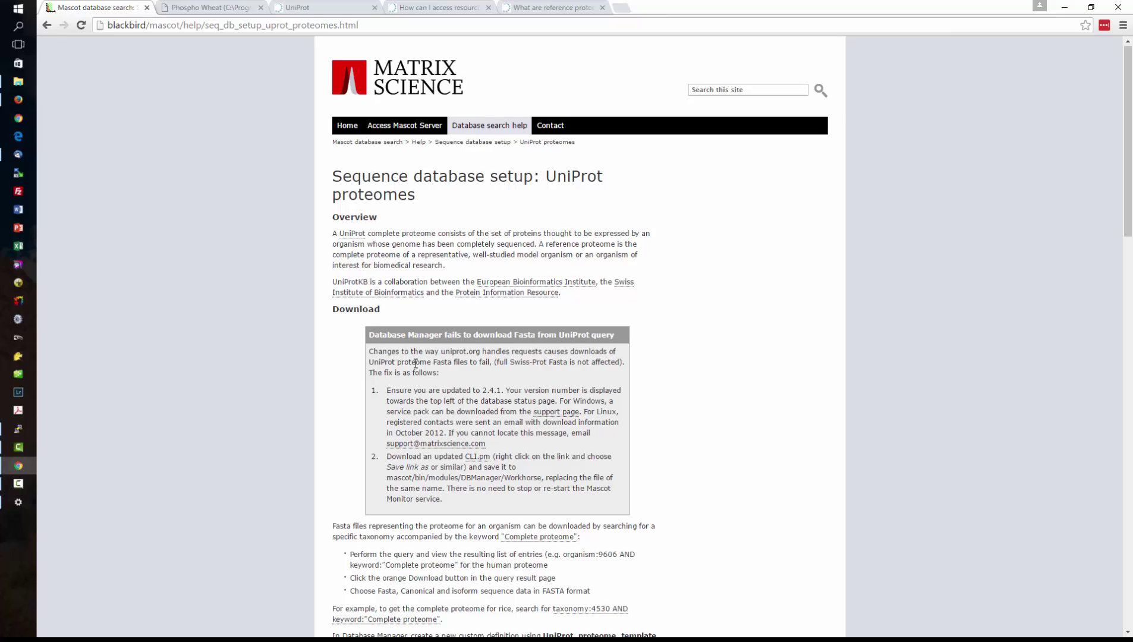
- Highlight UniProt_proteome_template and taxonomy:4530 in the sample download URL, then bring up UniProt
scroll(410, 363, "down", 4)
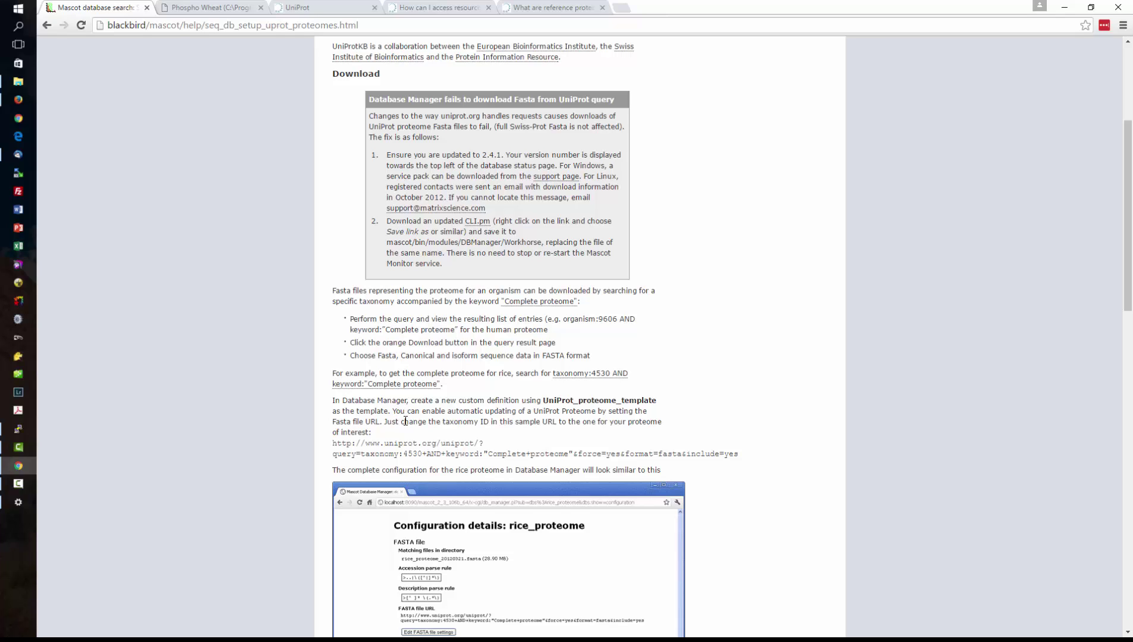
left_click_drag(659, 401, 542, 401)
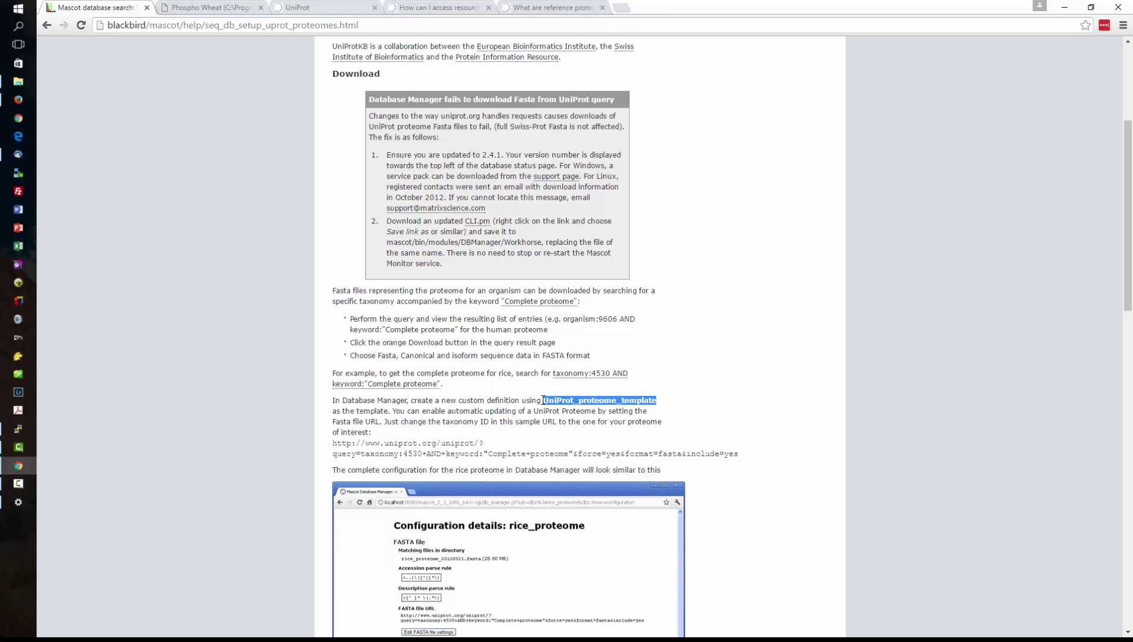
left_click_drag(332, 443, 741, 453)
left_click(465, 419)
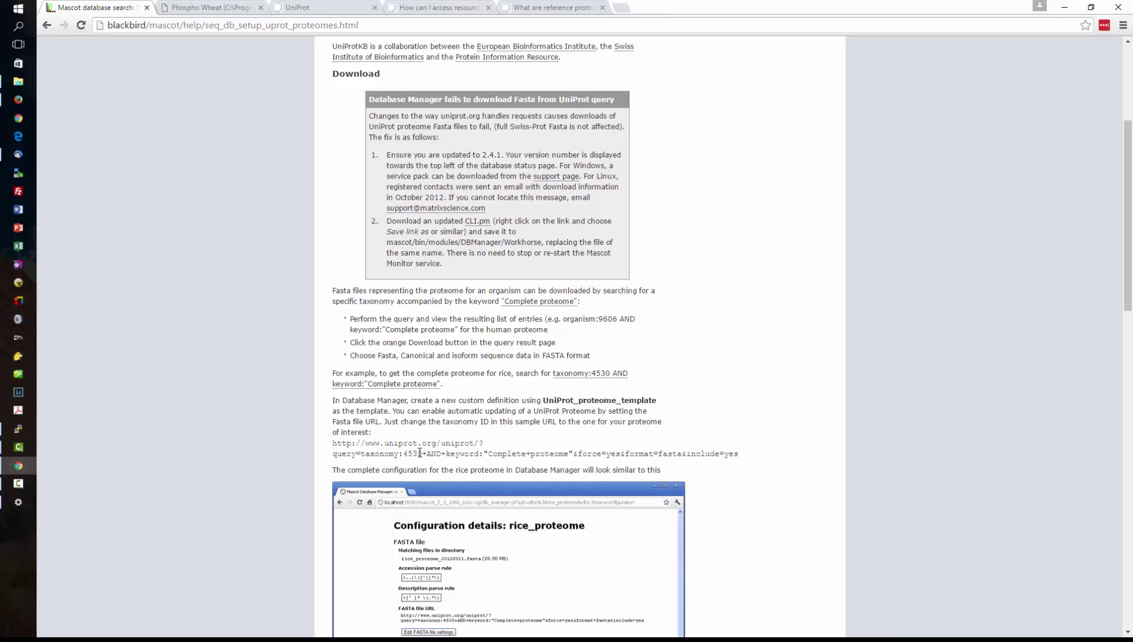
left_click_drag(422, 454, 361, 455)
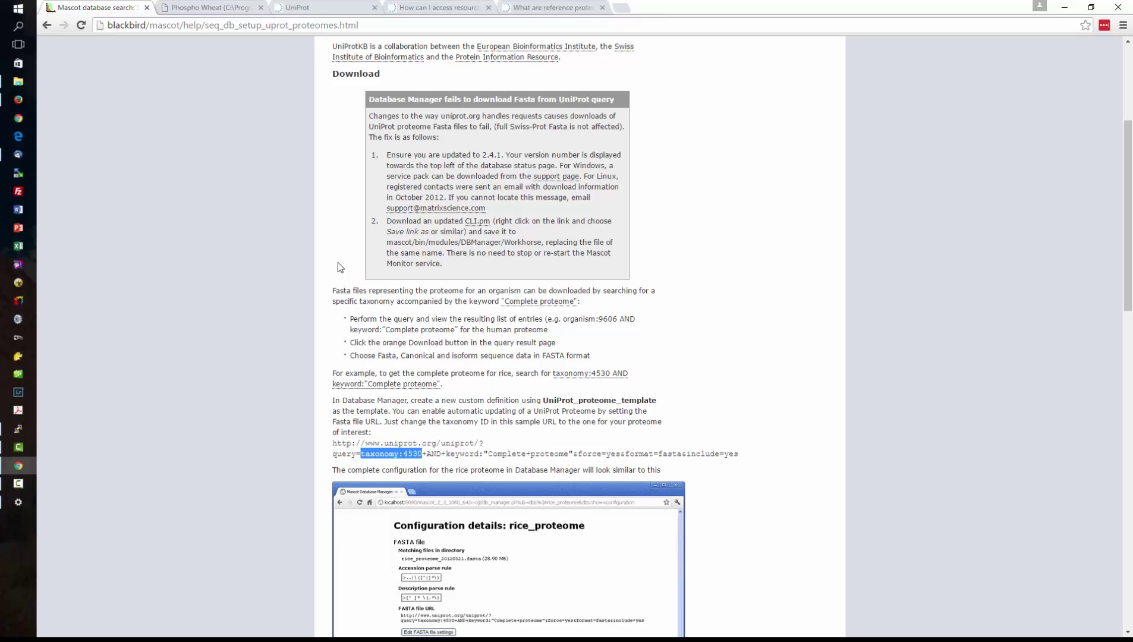
left_click(311, 7)
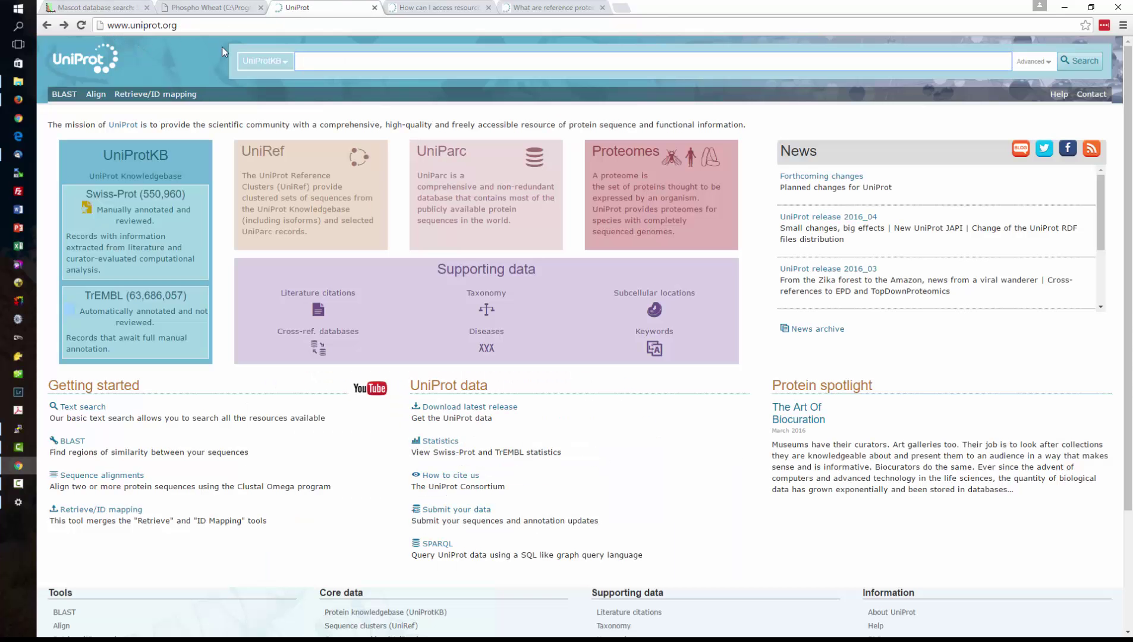
- Search UniProt's Taxonomy database for 'wheat'
left_click(287, 64)
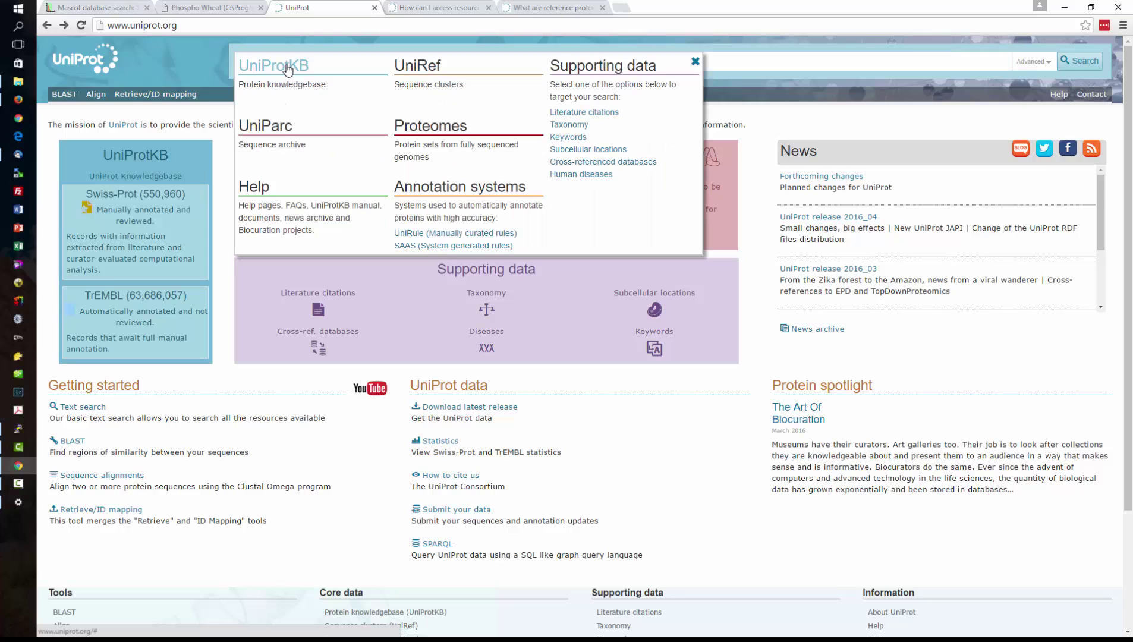
left_click(576, 126)
left_click(326, 62)
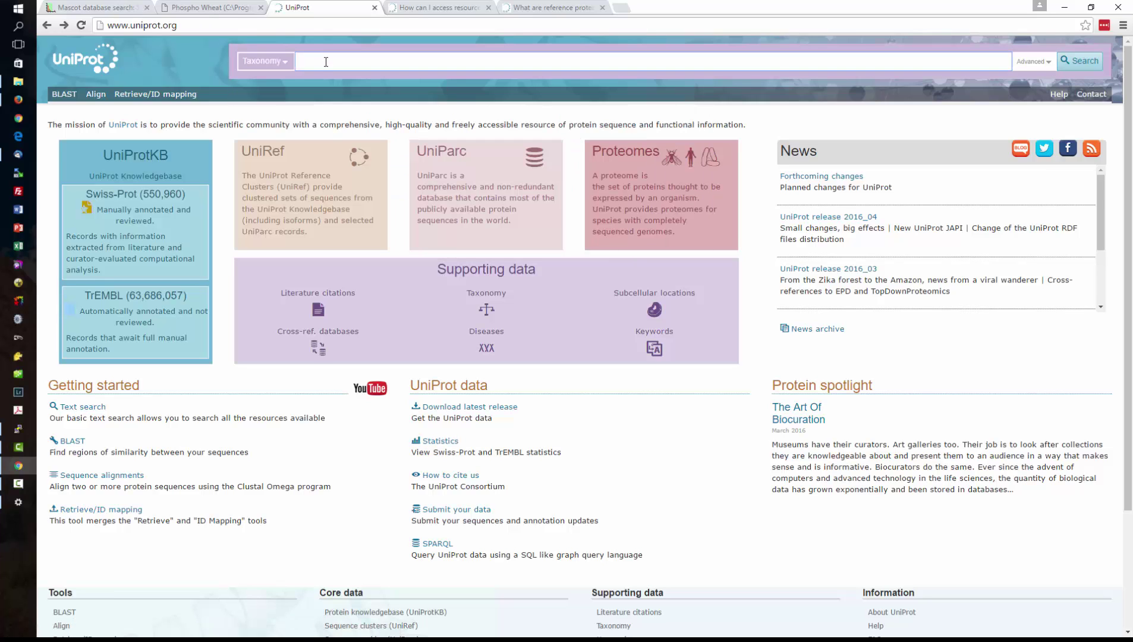
type("wheat")
key("Return")
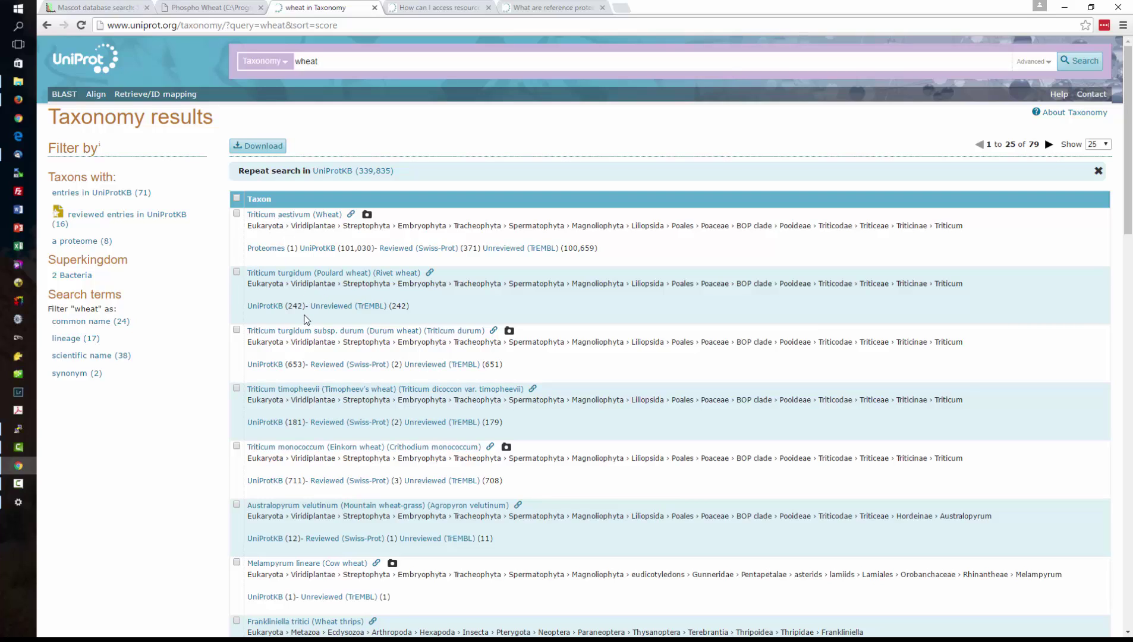
- Open the Triticum aestivum (Wheat) entry, copy taxon identifier 4565, and bring up UltraEdit
left_click(275, 217)
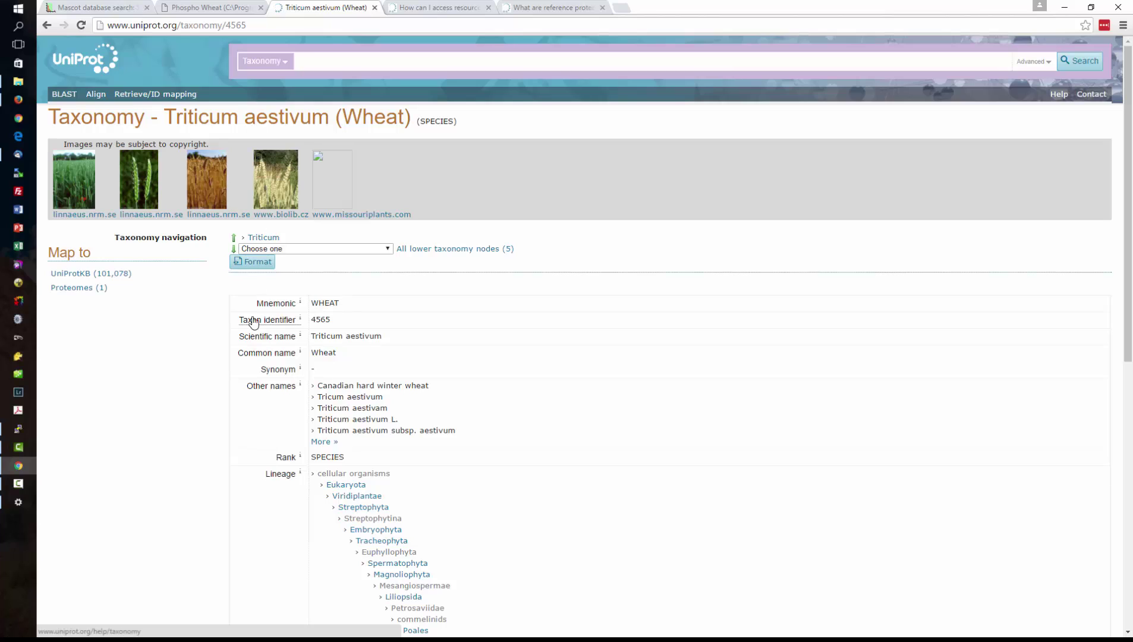
double_click(325, 319)
key("ctrl+c")
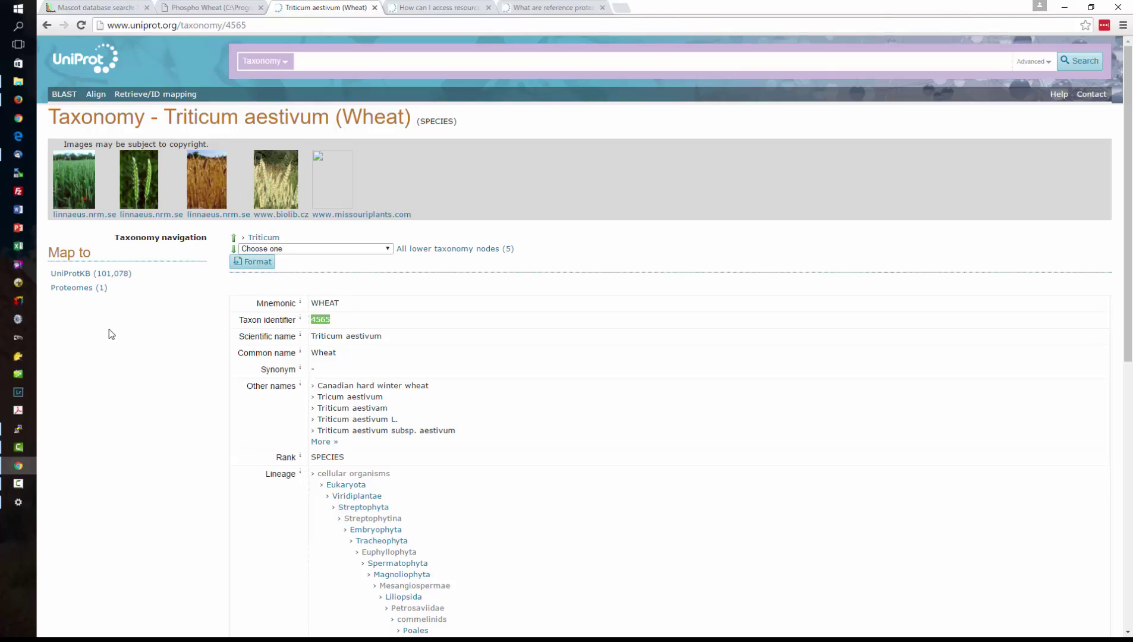
left_click(17, 284)
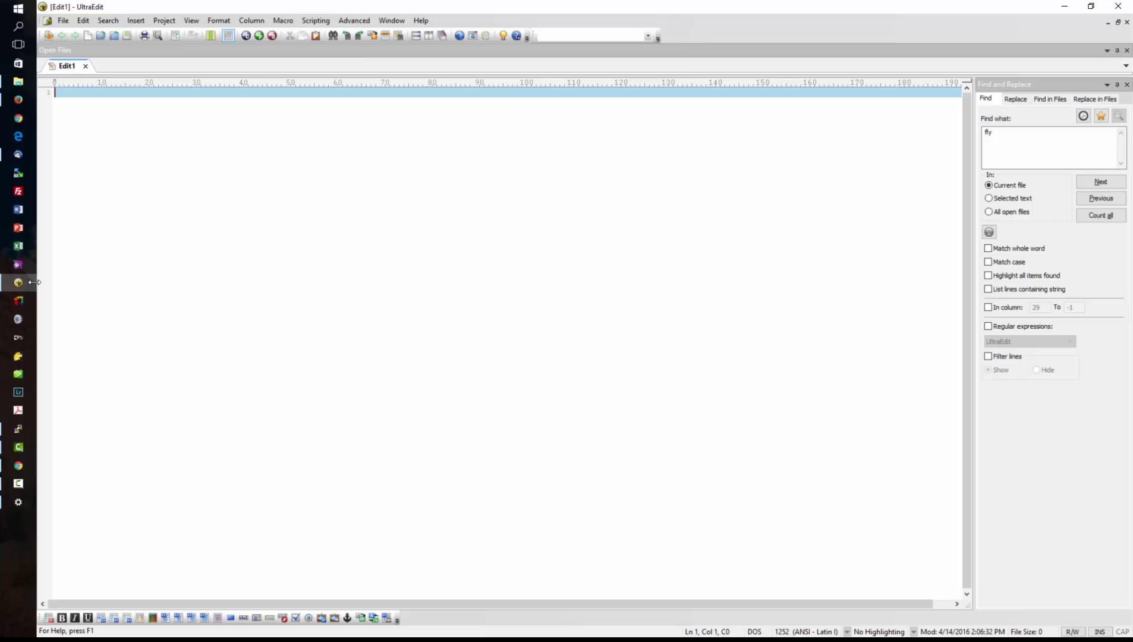
- Paste 4565 into the editor, then copy the sample UniProt URL from Mascot help onto line 3
key("ctrl+v")
key("Return")
key("Return")
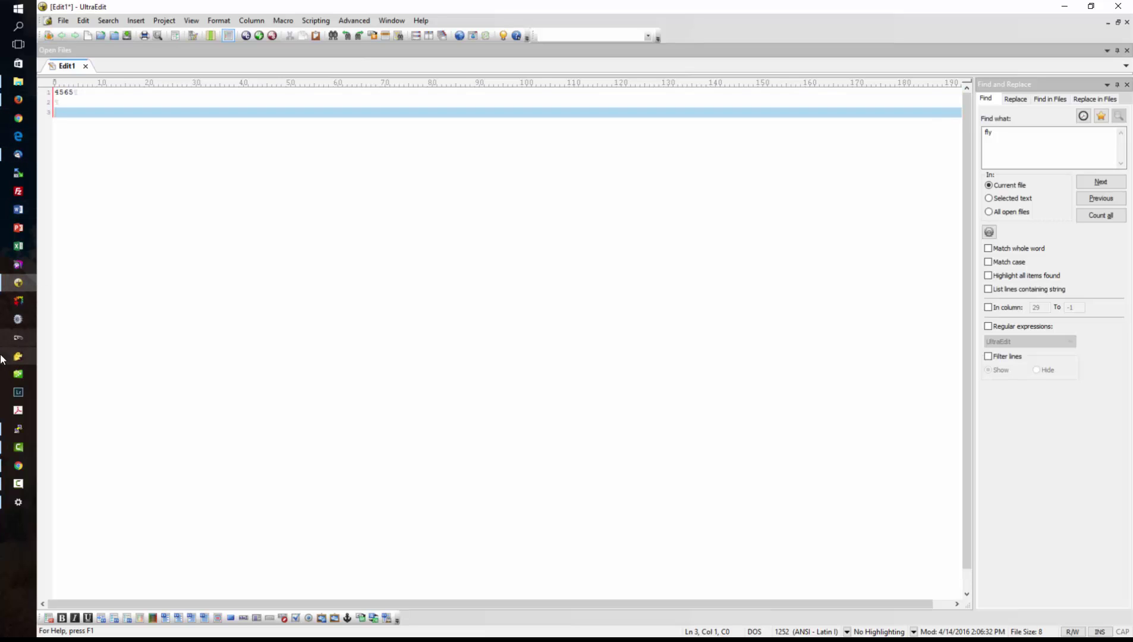
mouse_move(22, 471)
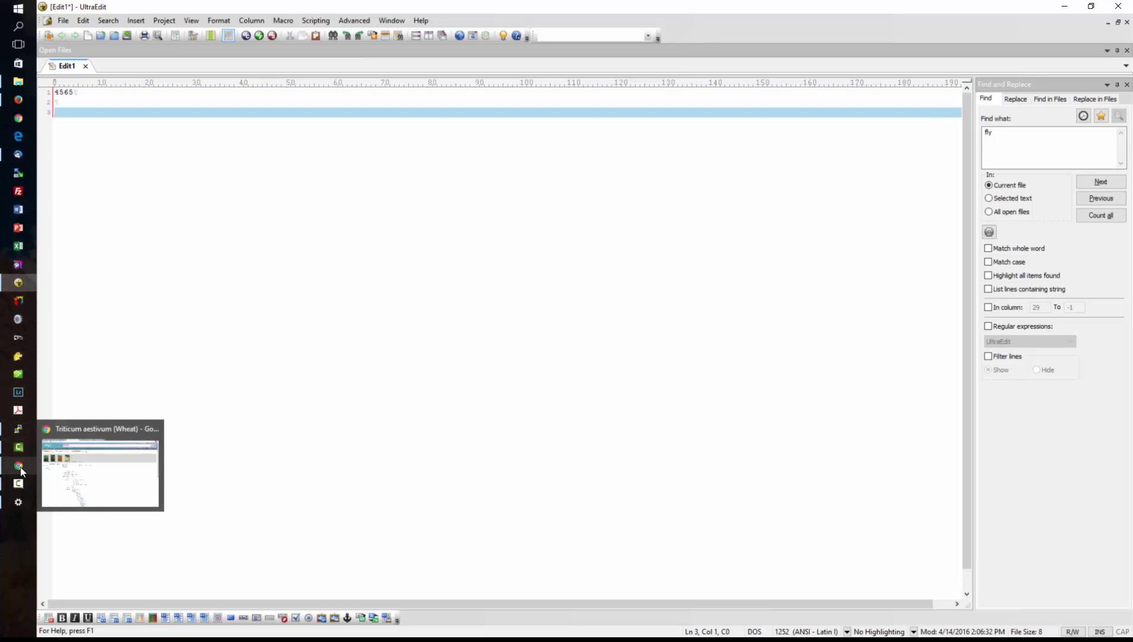
left_click(19, 466)
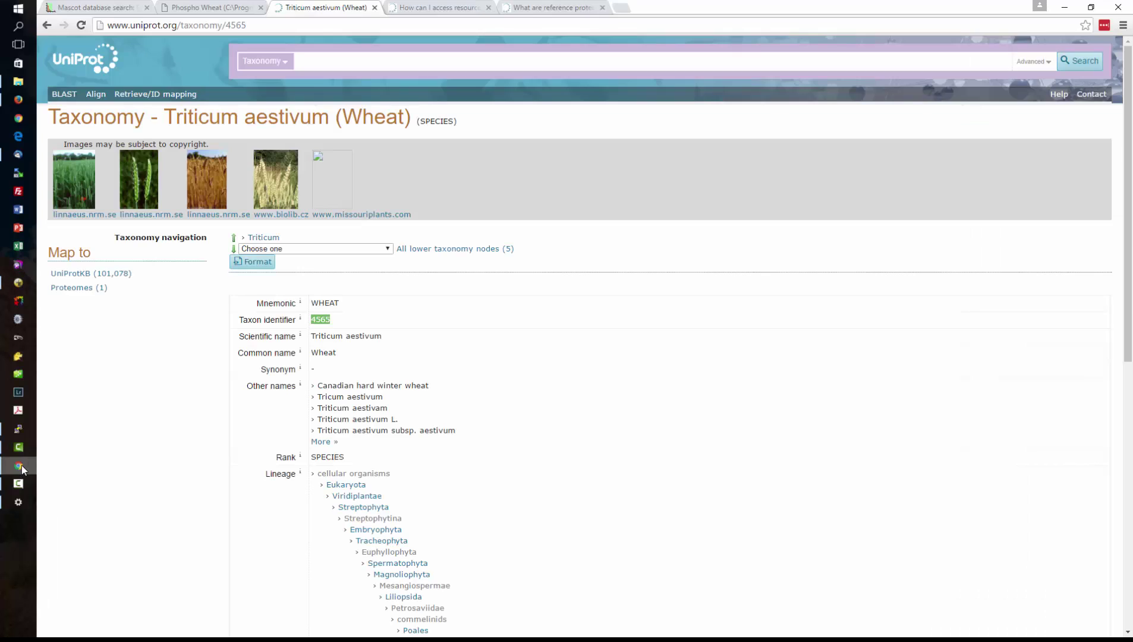
left_click(108, 14)
left_click(381, 434)
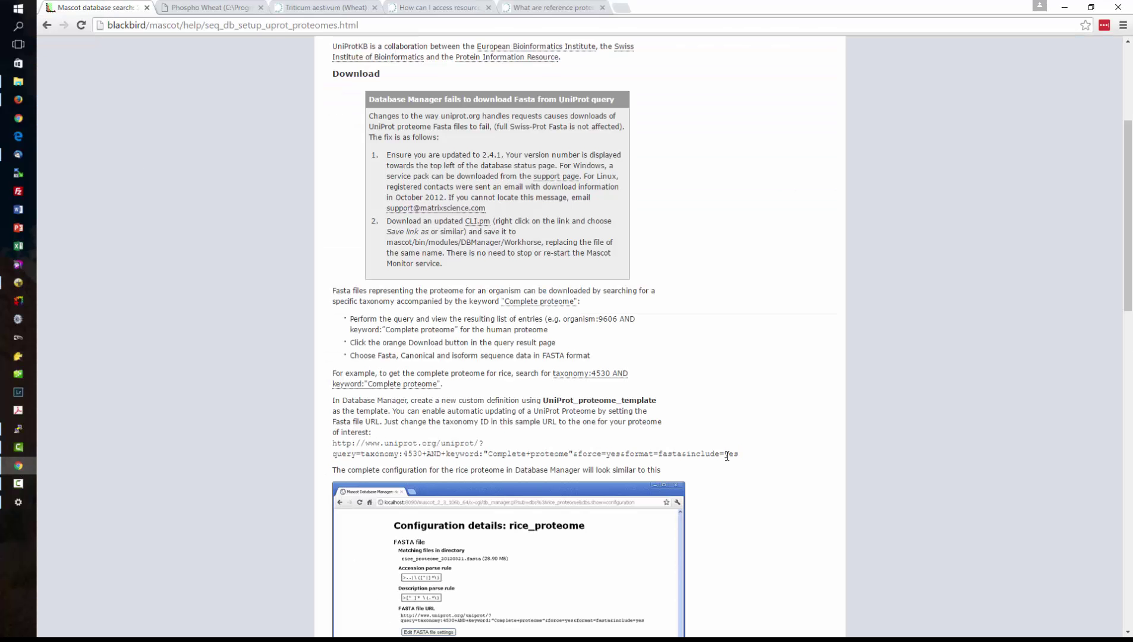
left_click_drag(748, 454, 323, 447)
key("alt+Tab")
type("http://www.uniprot.org/uniprot/?query=taxonomy:4530+AND+keyword:\"Complete+proteome\"&force=yes&format=fasta&include=yes")
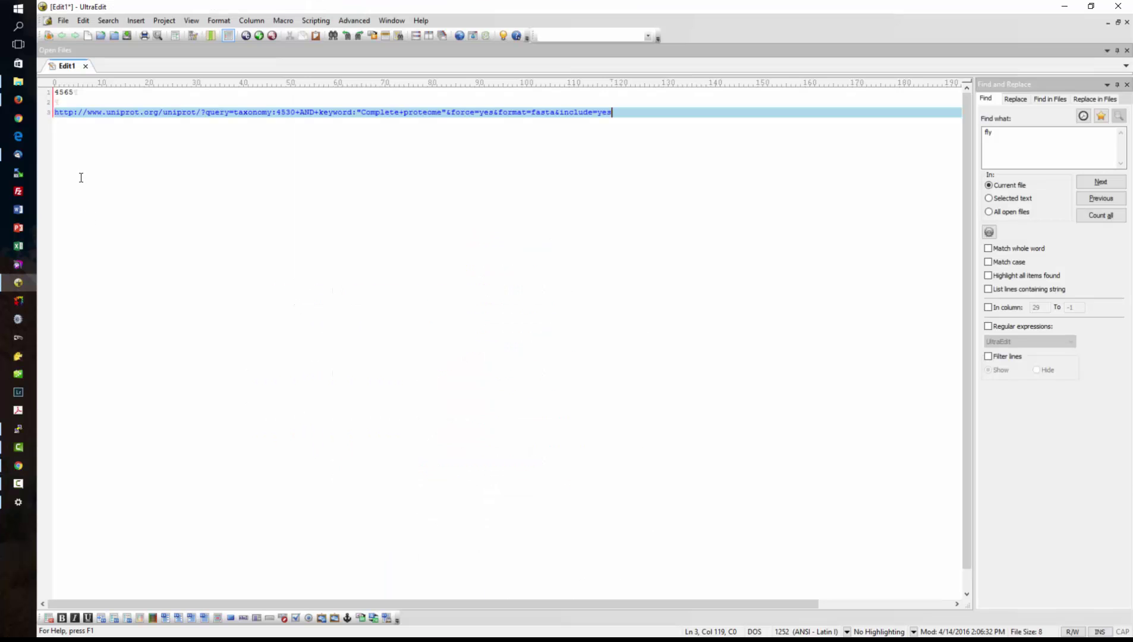
- Replace taxonomy 4530 in the URL with 4565, checking the format=fasta parameter
double_click(65, 92)
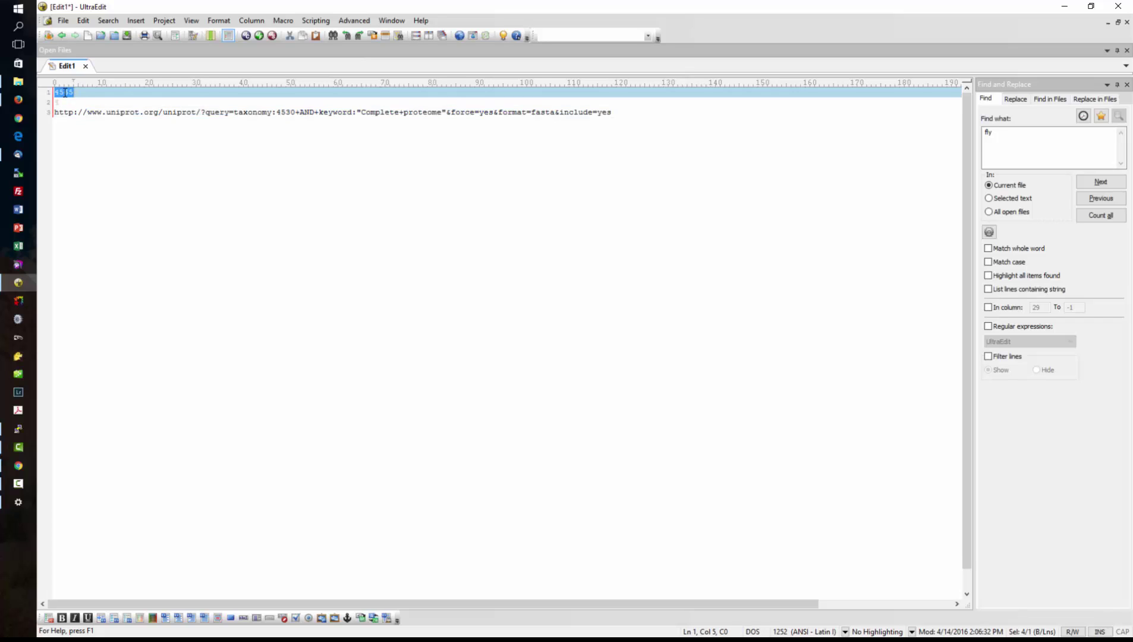
key("Delete")
double_click(289, 112)
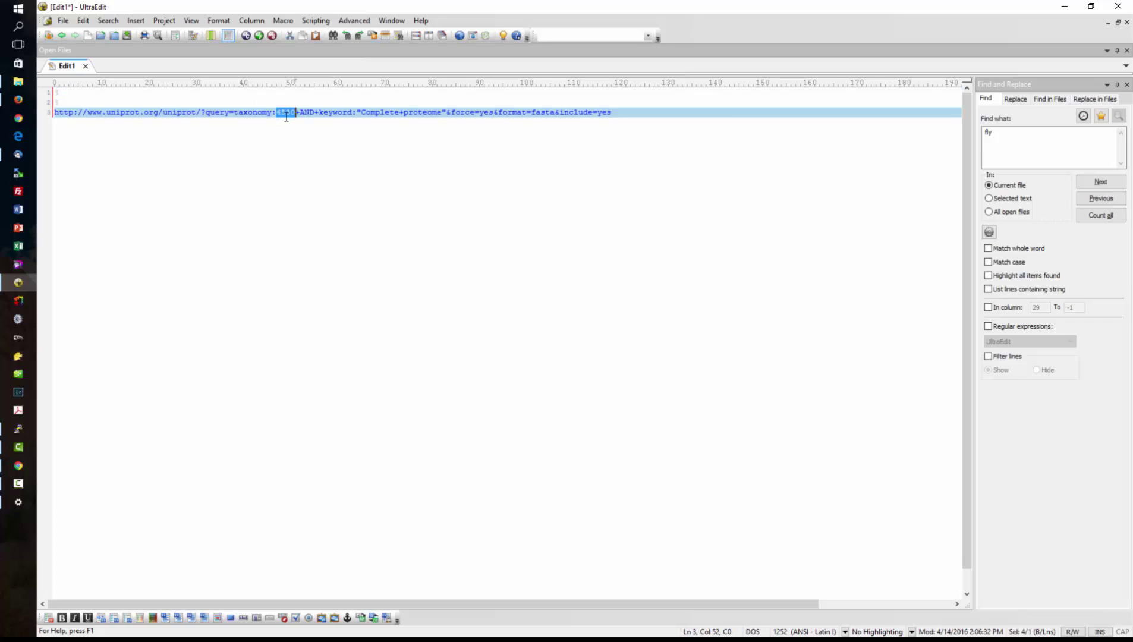
key("ctrl+v")
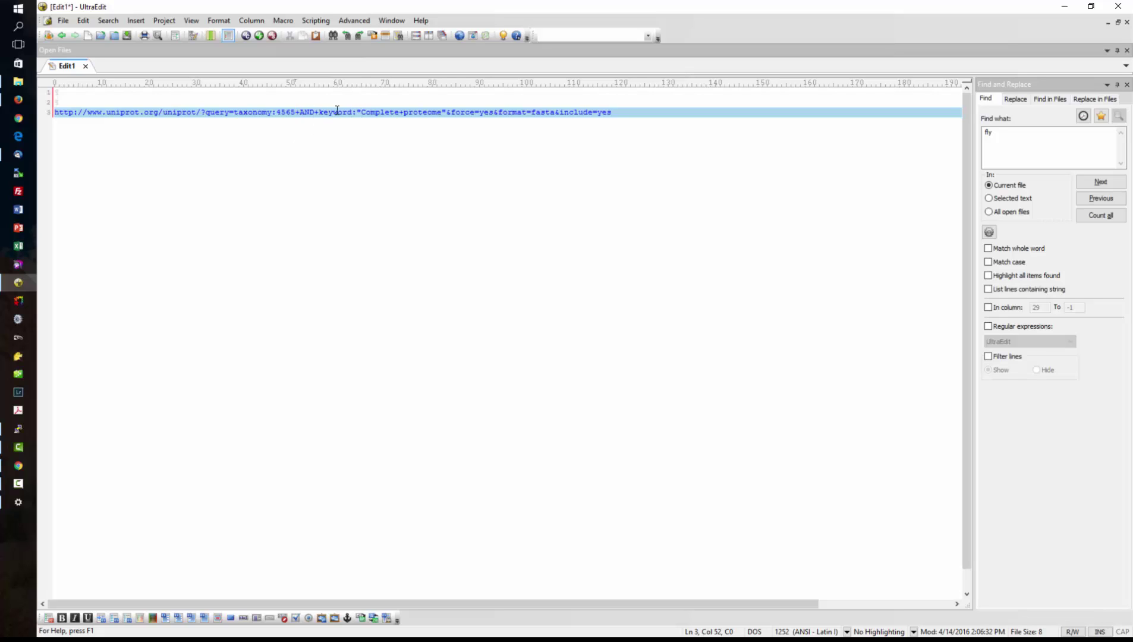
left_click_drag(557, 112, 499, 112)
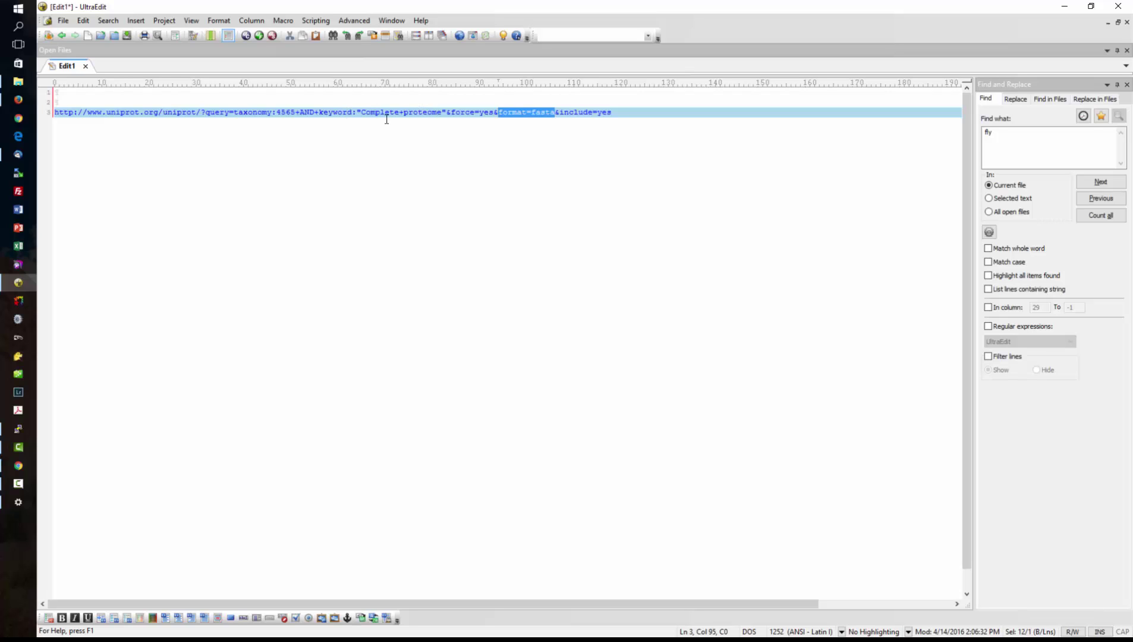
- Search UniProt Keywords for 'complete proteome' from the wheat taxonomy tab
left_click(19, 466)
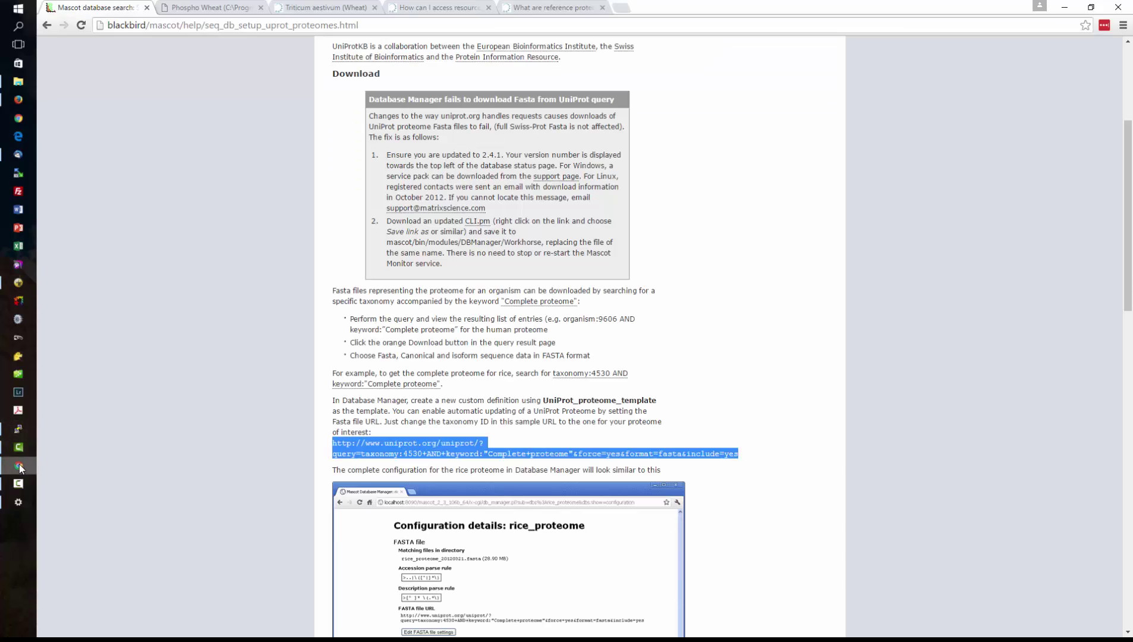
left_click(325, 8)
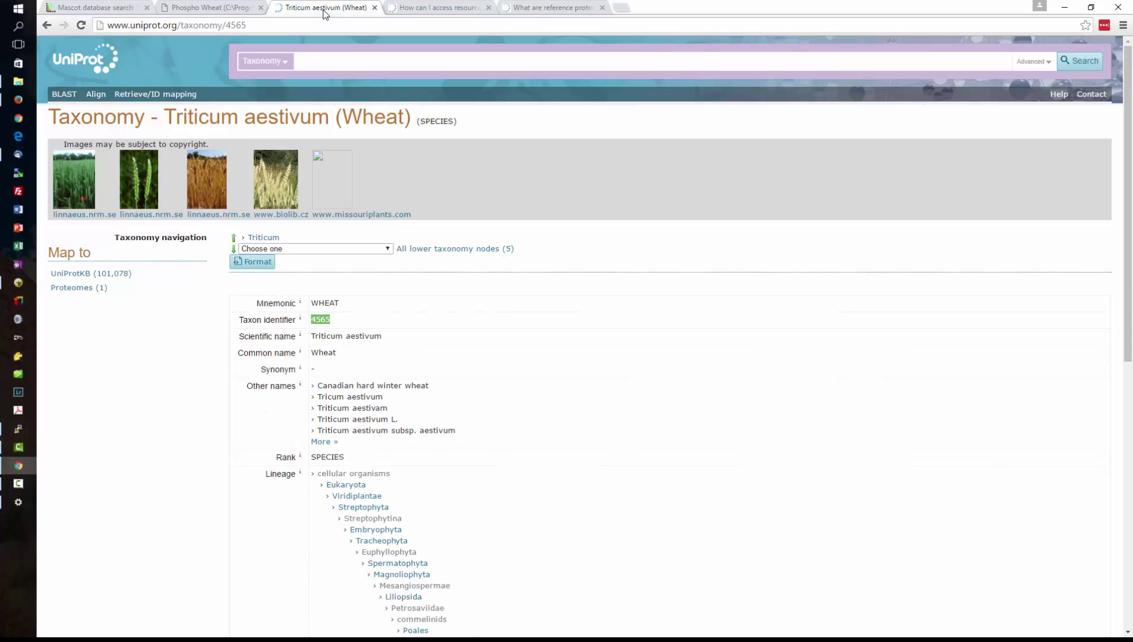
left_click(274, 63)
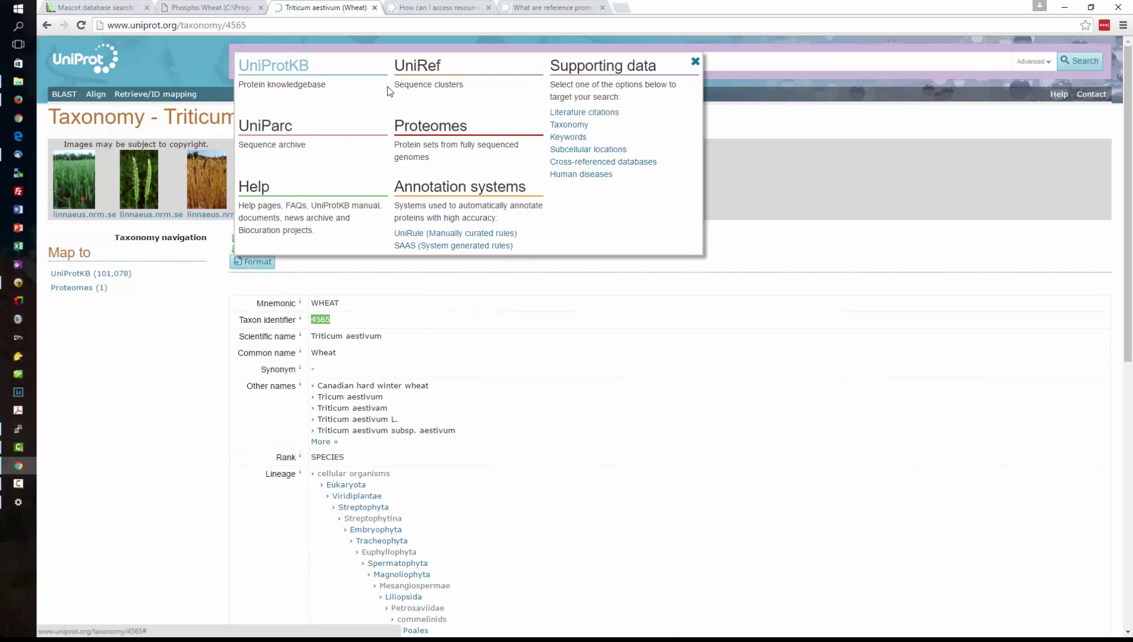
left_click(569, 137)
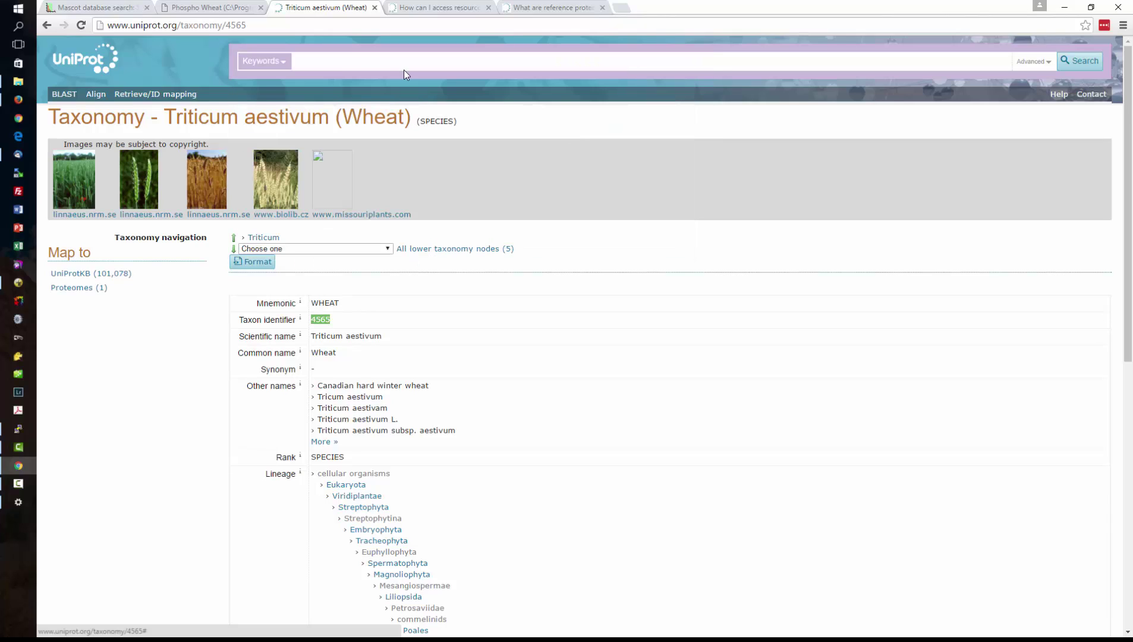
left_click(347, 66)
type("com")
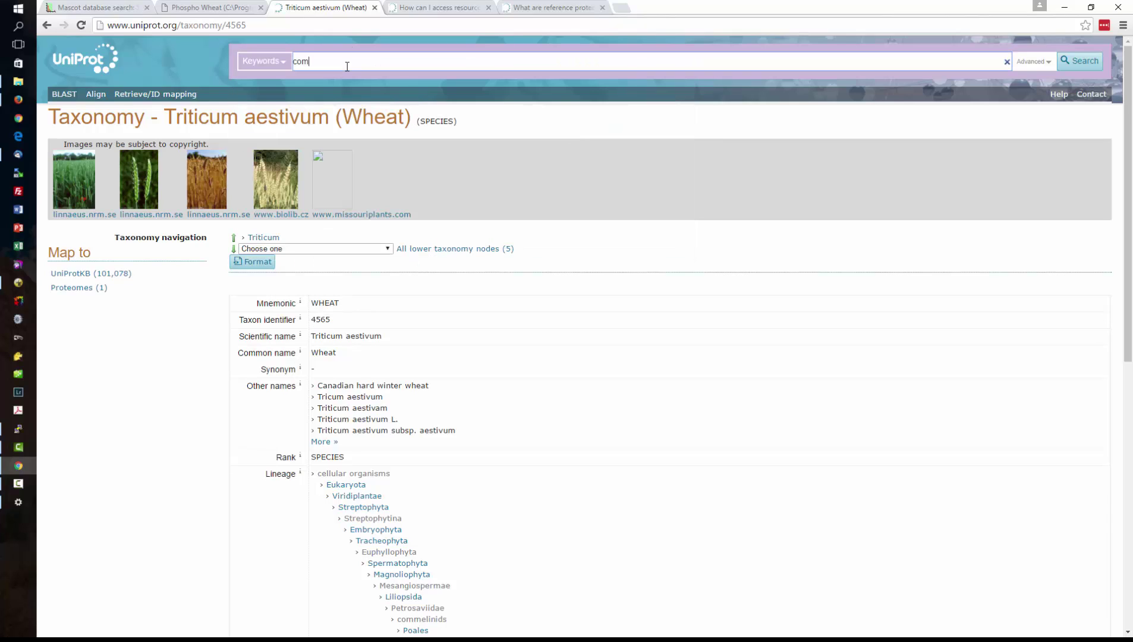
type("plete proteome")
key("Return")
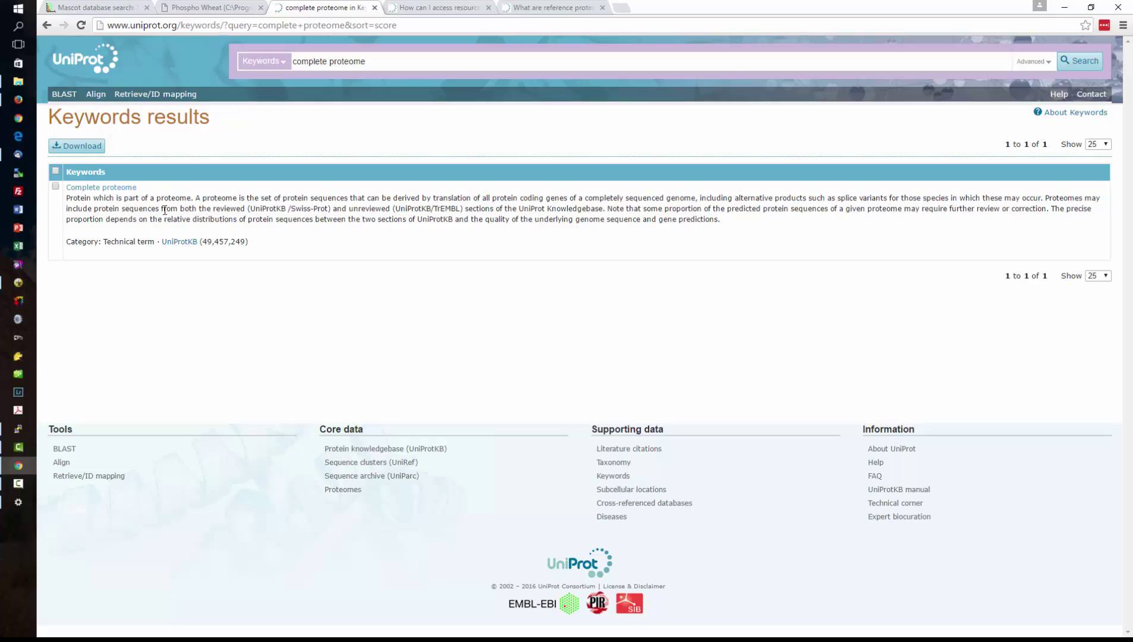
- Highlight 'reviewed' and 'unreviewed' in the Complete proteome keyword description
left_click_drag(213, 210, 248, 209)
double_click(355, 208)
left_click(416, 214)
- Show the 'What are reference proteomes?' help tab
left_click(552, 7)
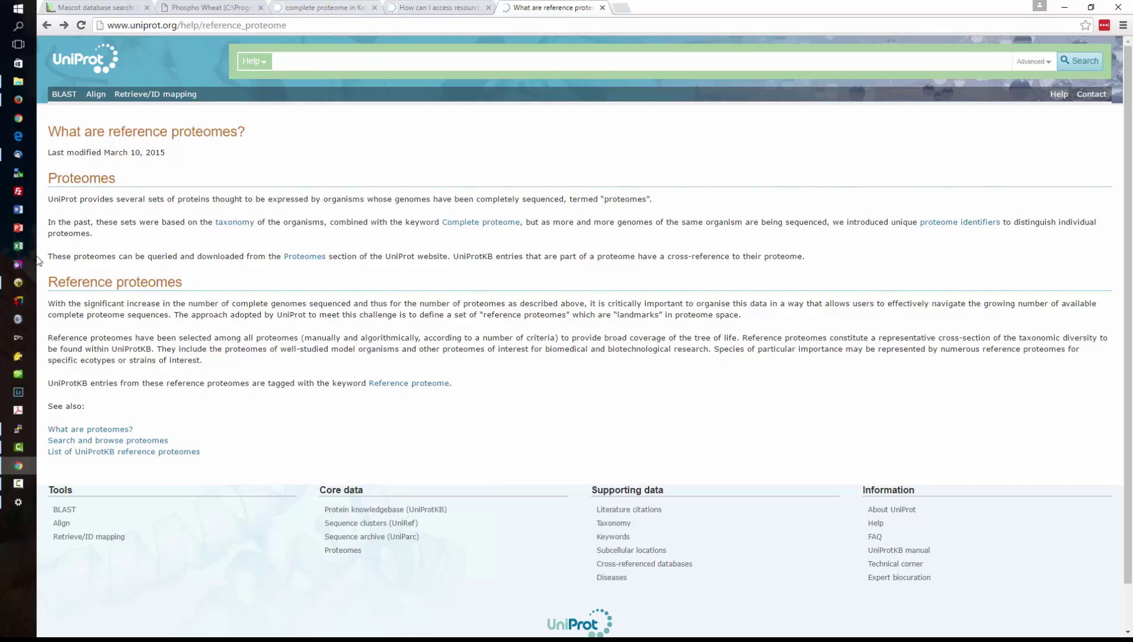
left_click(15, 283)
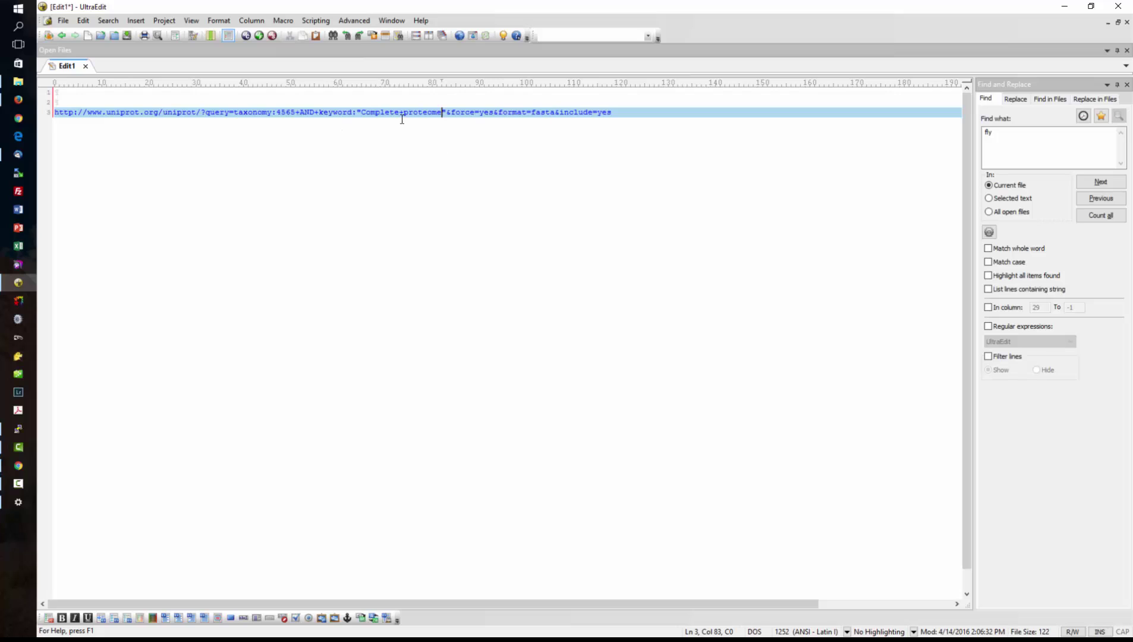
left_click_drag(361, 113, 441, 112)
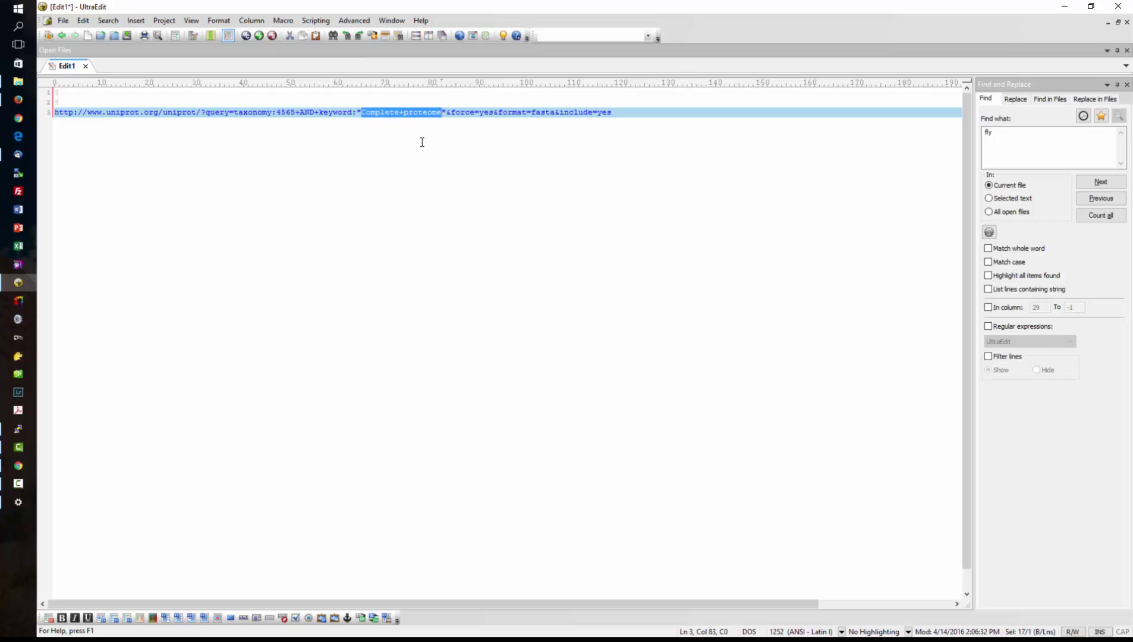
double_click(489, 112)
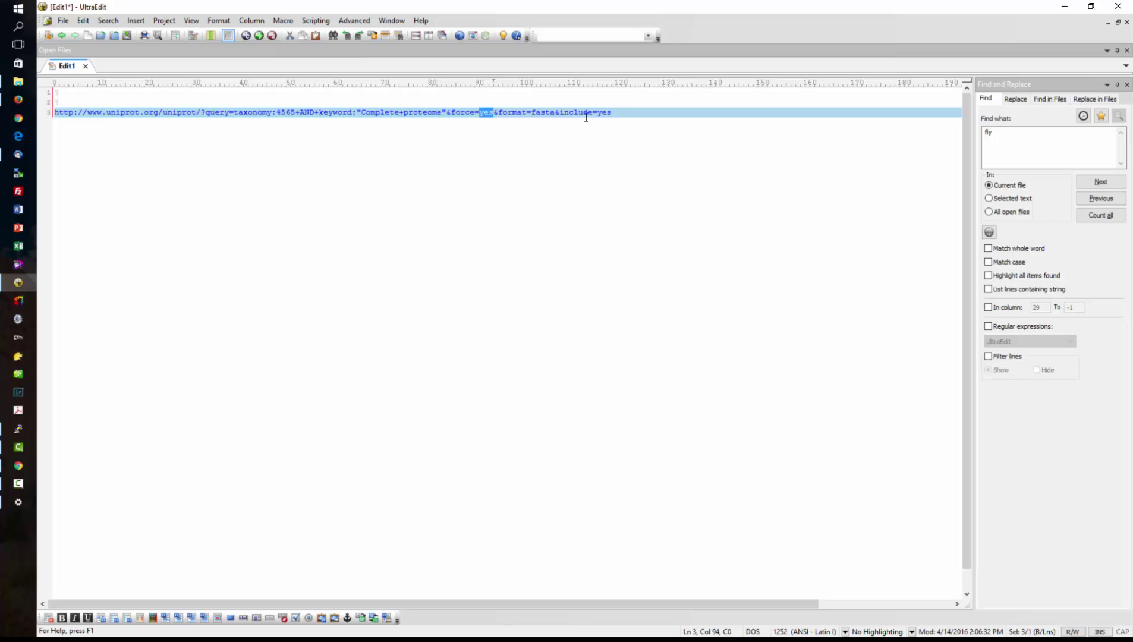
left_click_drag(614, 113, 562, 113)
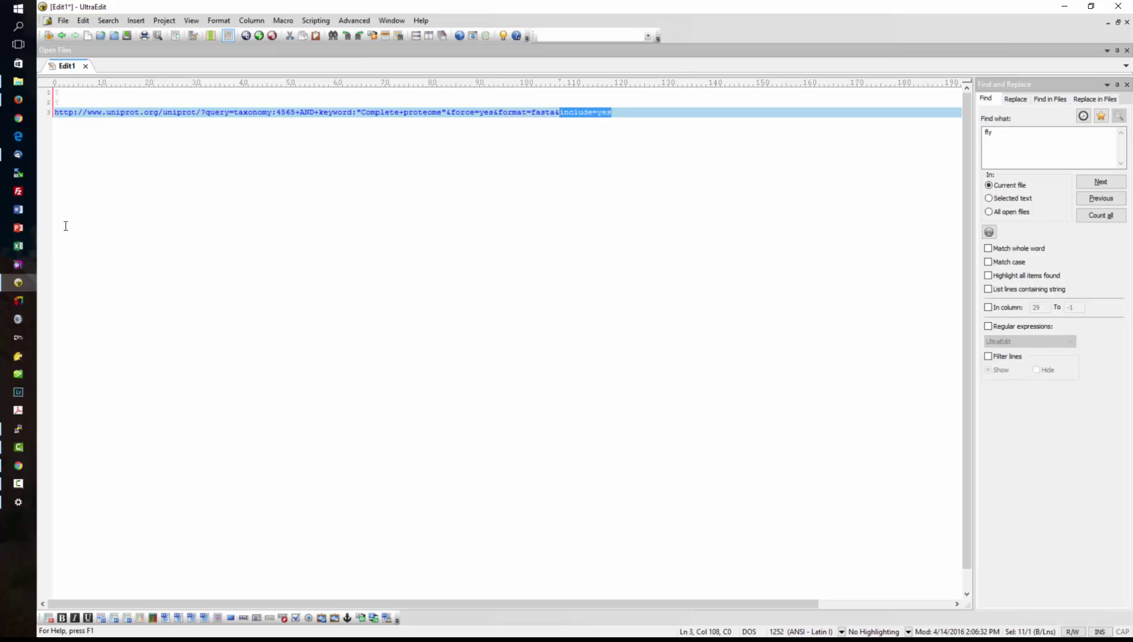
left_click(18, 465)
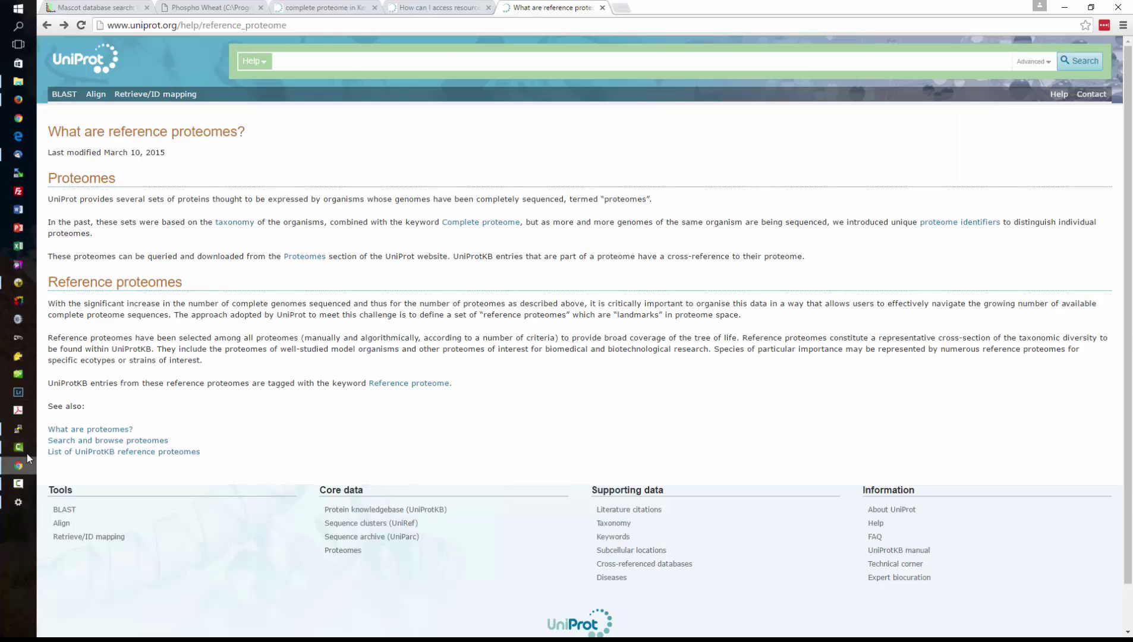
- Scroll the programmatic access help page to the parameters table (format, columns, include, compress)
left_click(432, 8)
scroll(218, 37, "up", 20)
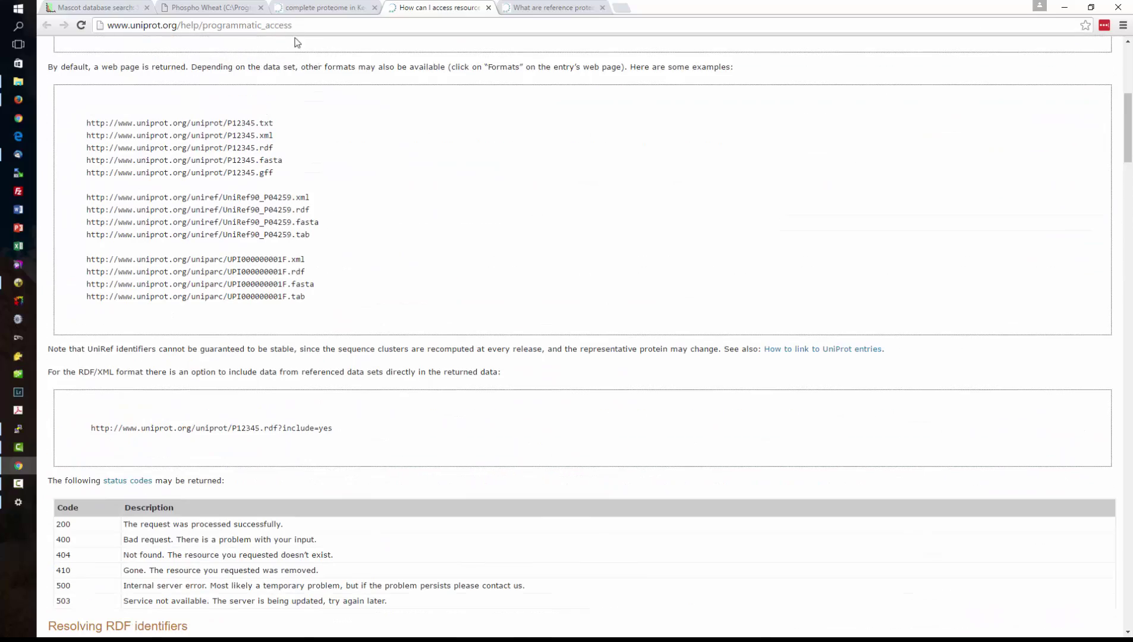
scroll(379, 262, "down", 15)
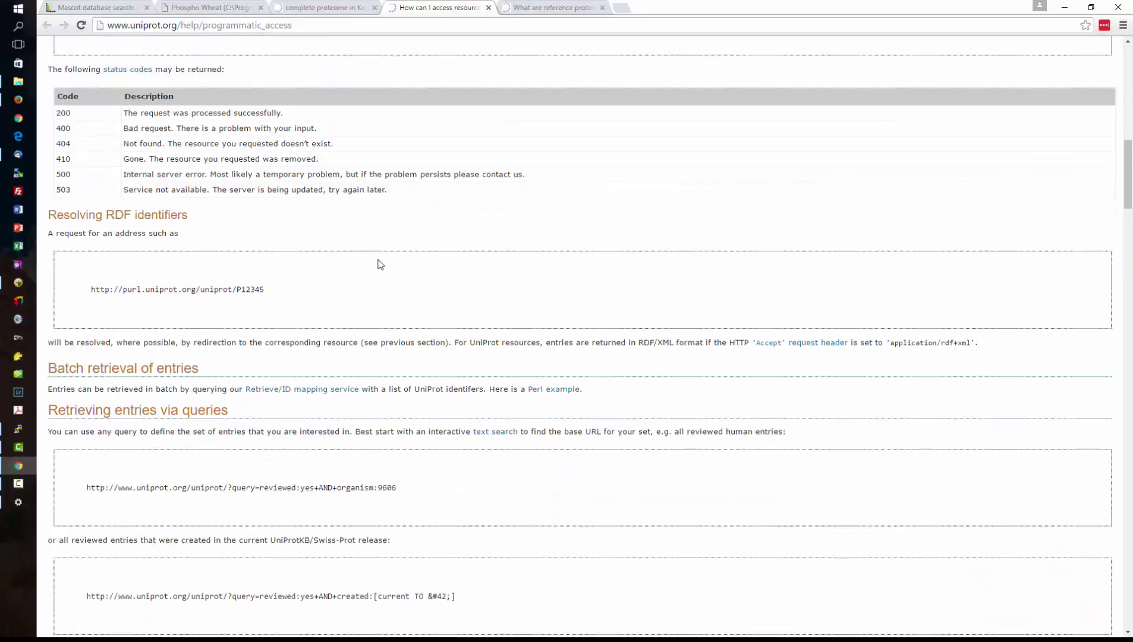
scroll(380, 267, "down", 6)
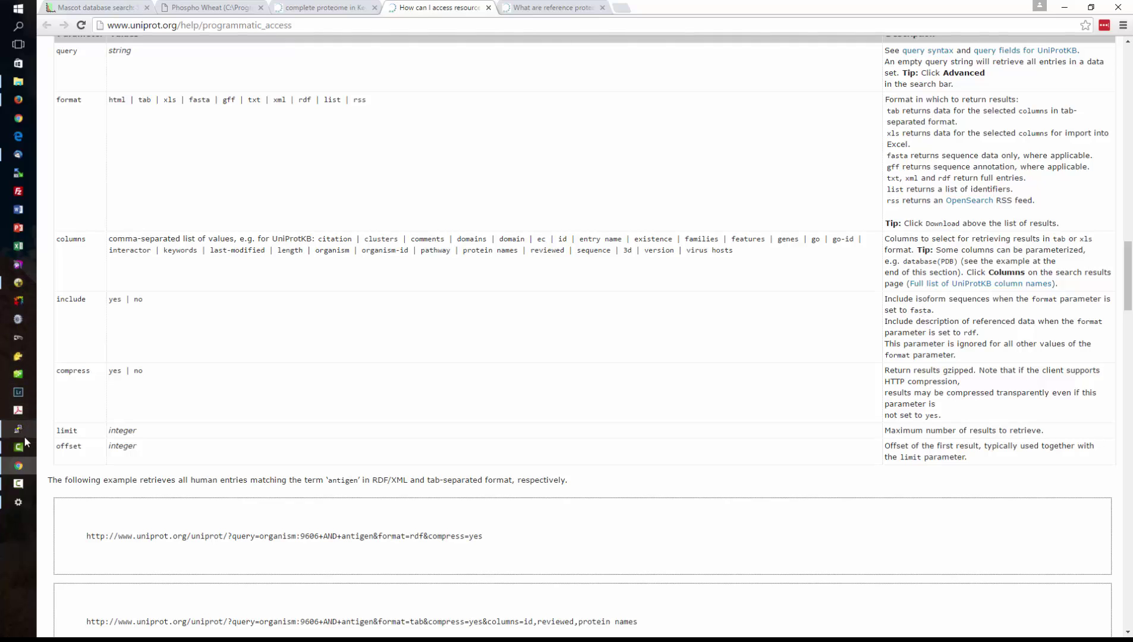
- Copy the whole taxonomy 4565 proteome URL from UltraEdit line 3 and return to the browser
left_click(17, 282)
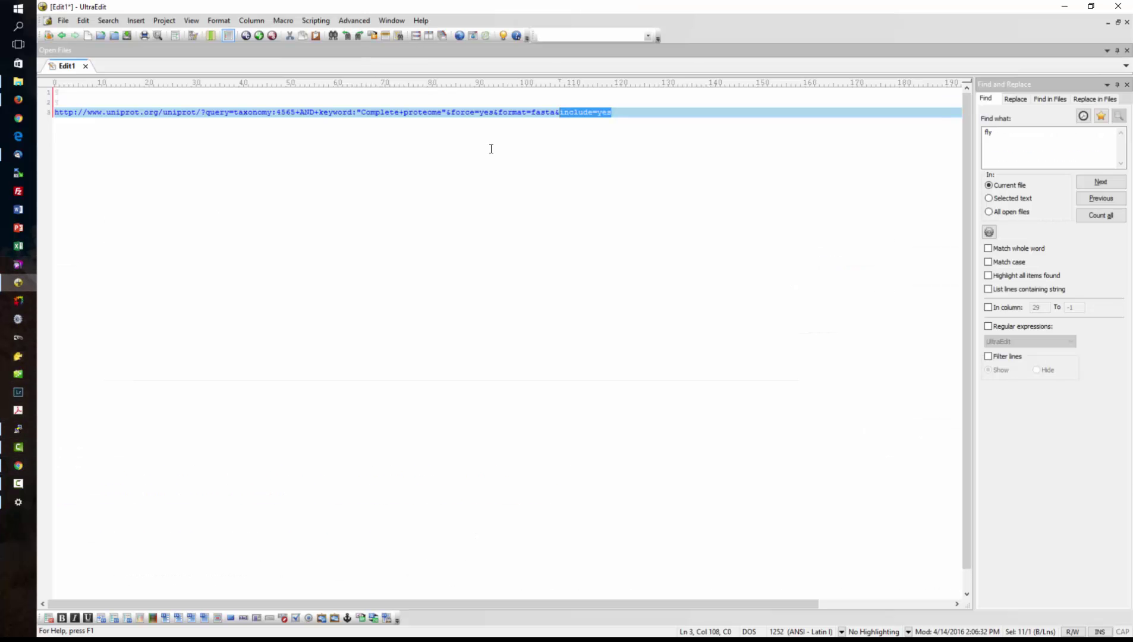
left_click_drag(615, 112, 54, 114)
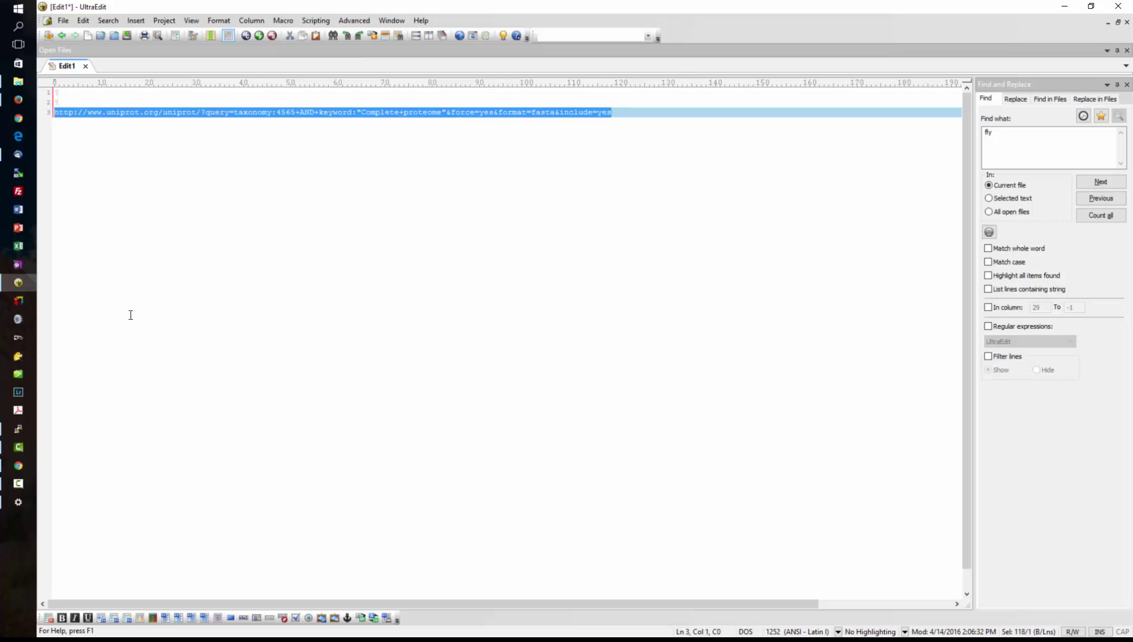
left_click(18, 466)
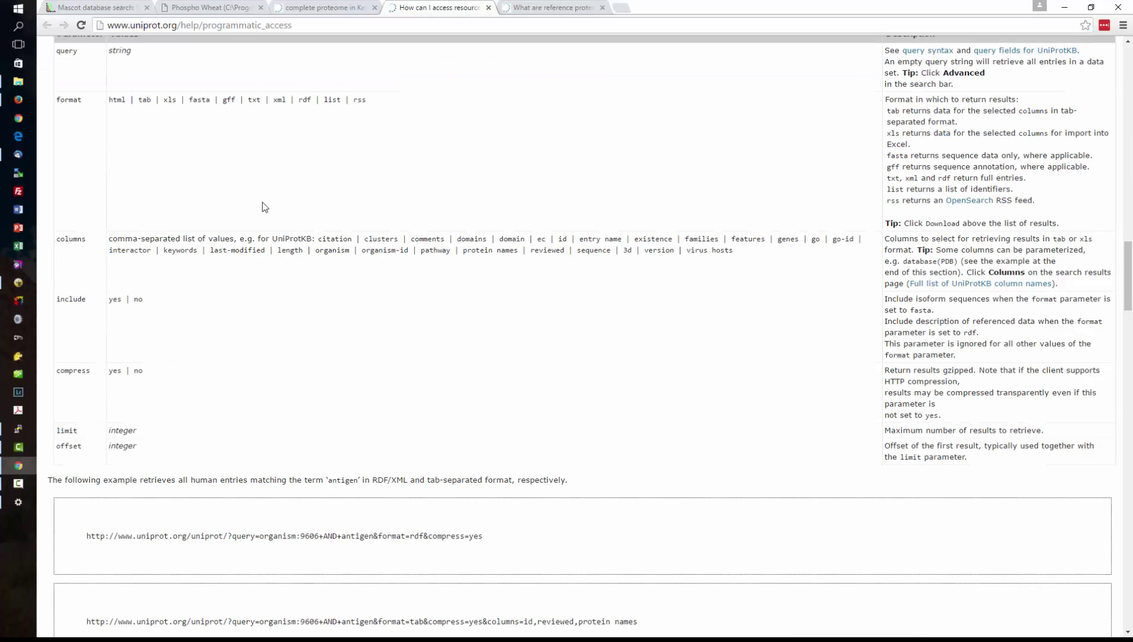
- Go from the Mascot home page to the Configuration Editor and start a new database definition
left_click(88, 8)
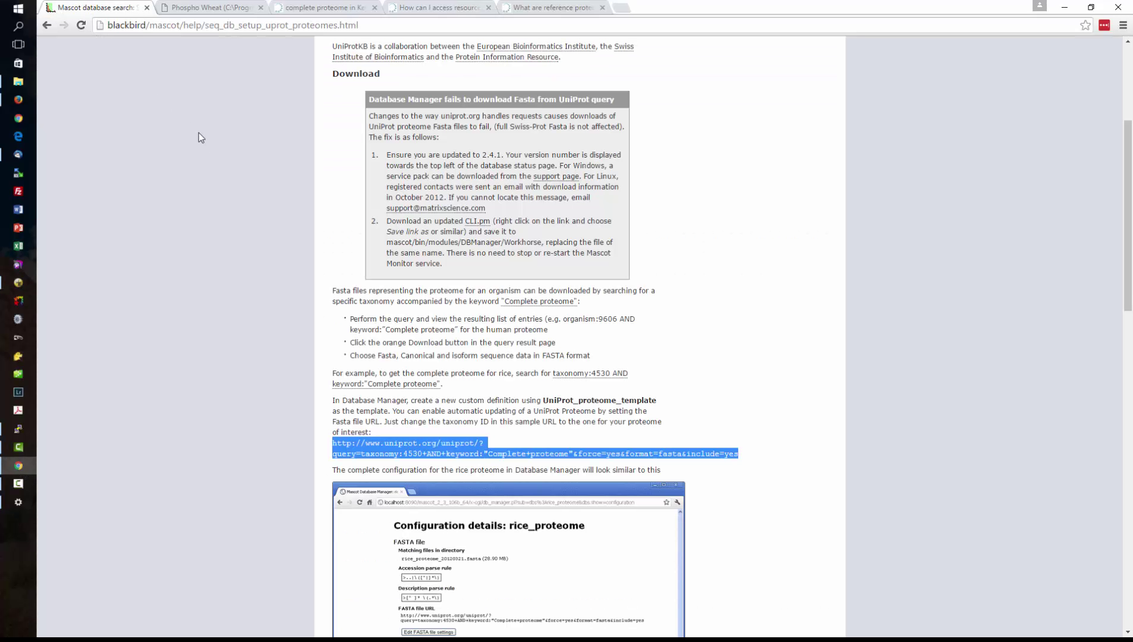
scroll(232, 217, "up", 4)
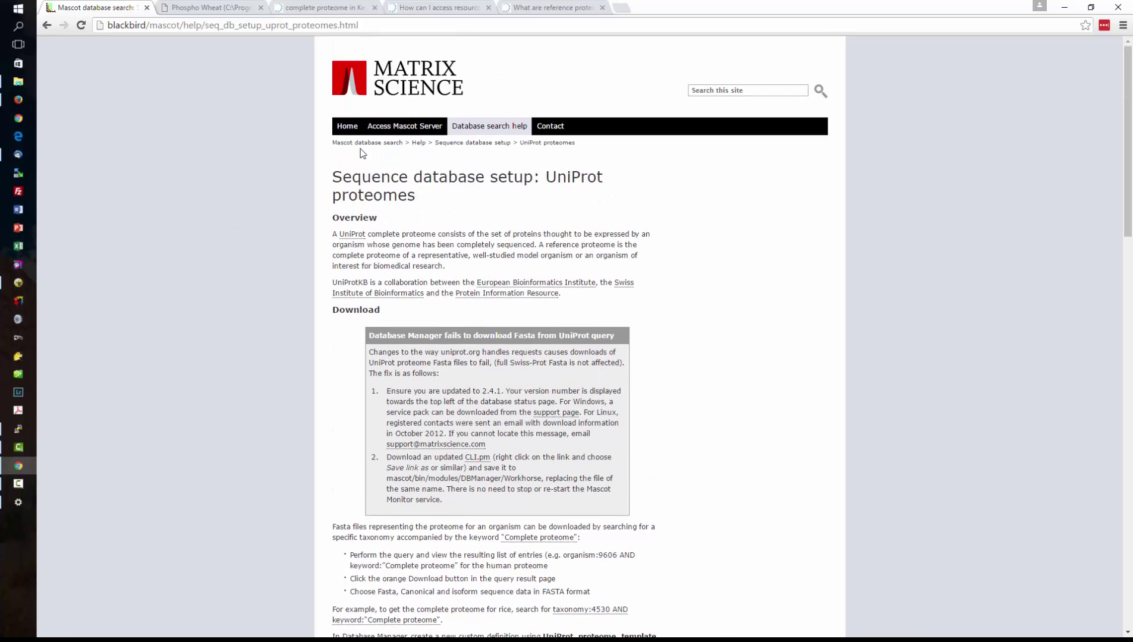
left_click(347, 126)
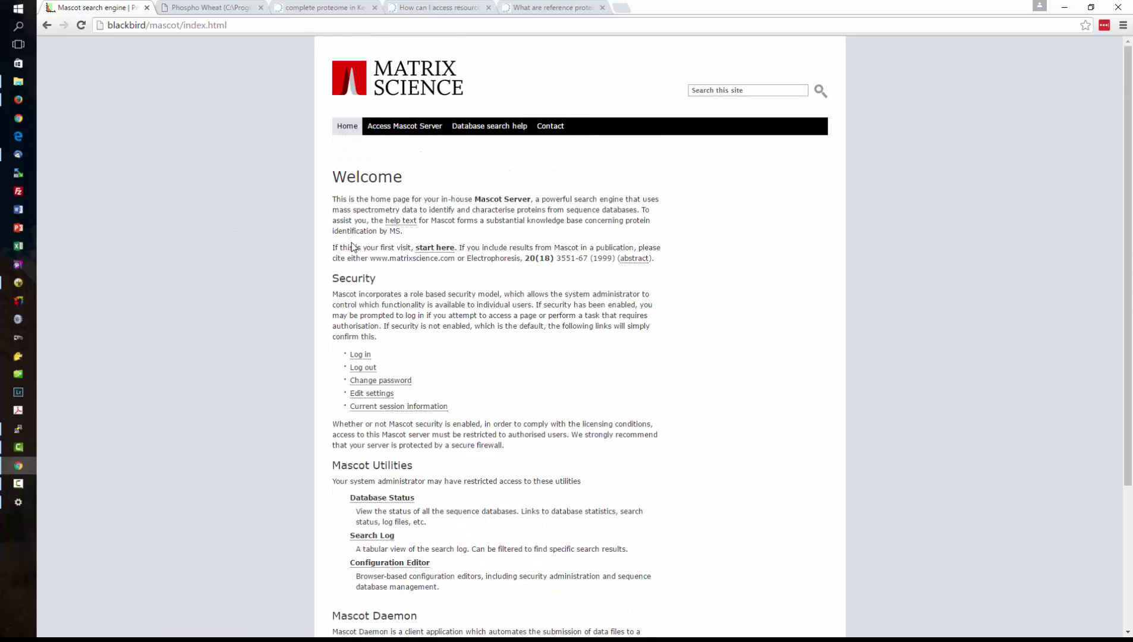
left_click(392, 563)
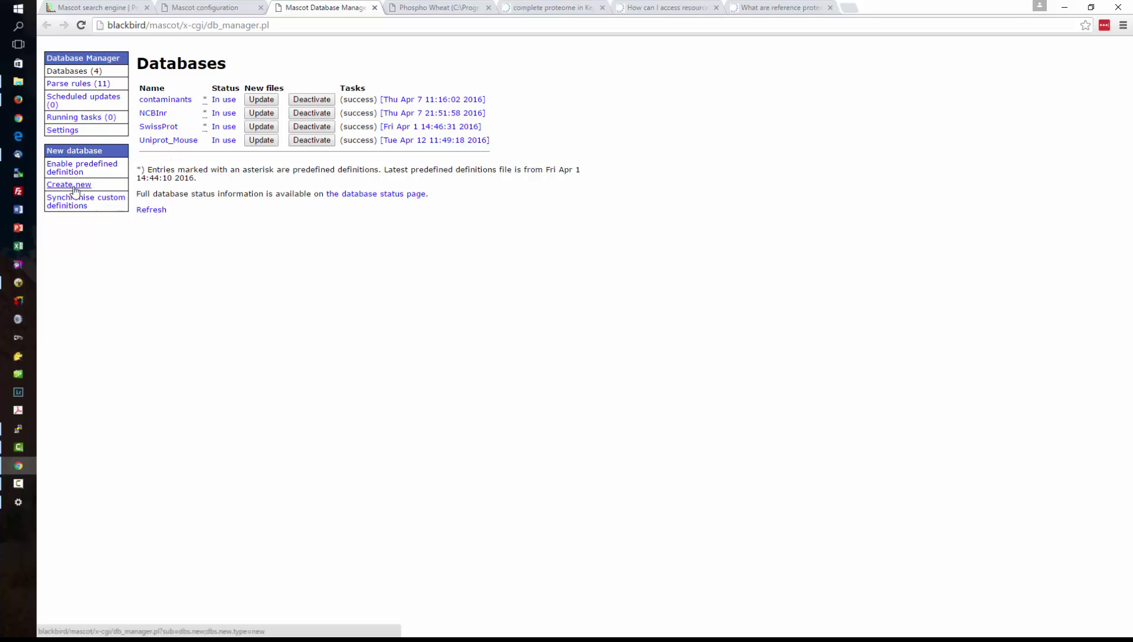
left_click(74, 186)
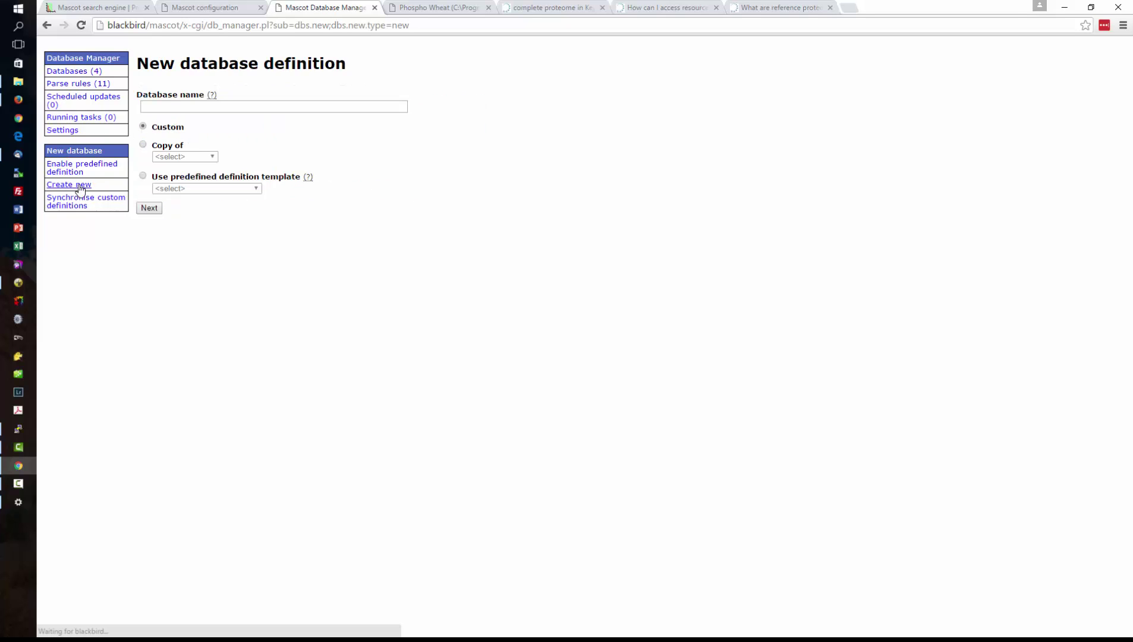
- Name the database Uniprot_Wheat, base it on UniProt_proteome_template, and continue
left_click(151, 107)
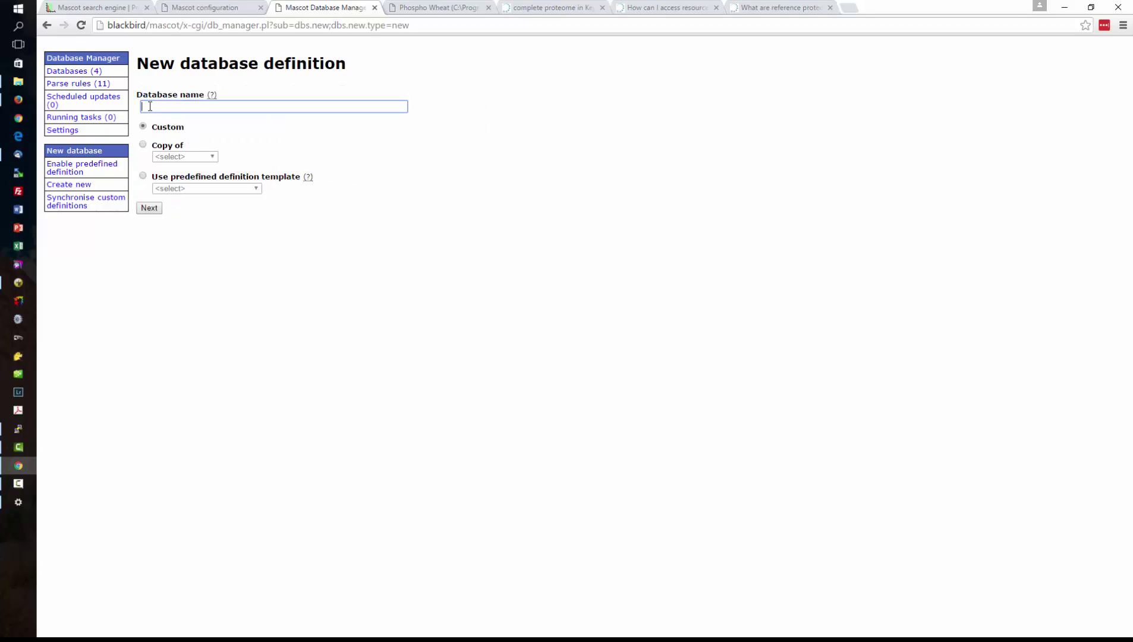
type("Uniprot")
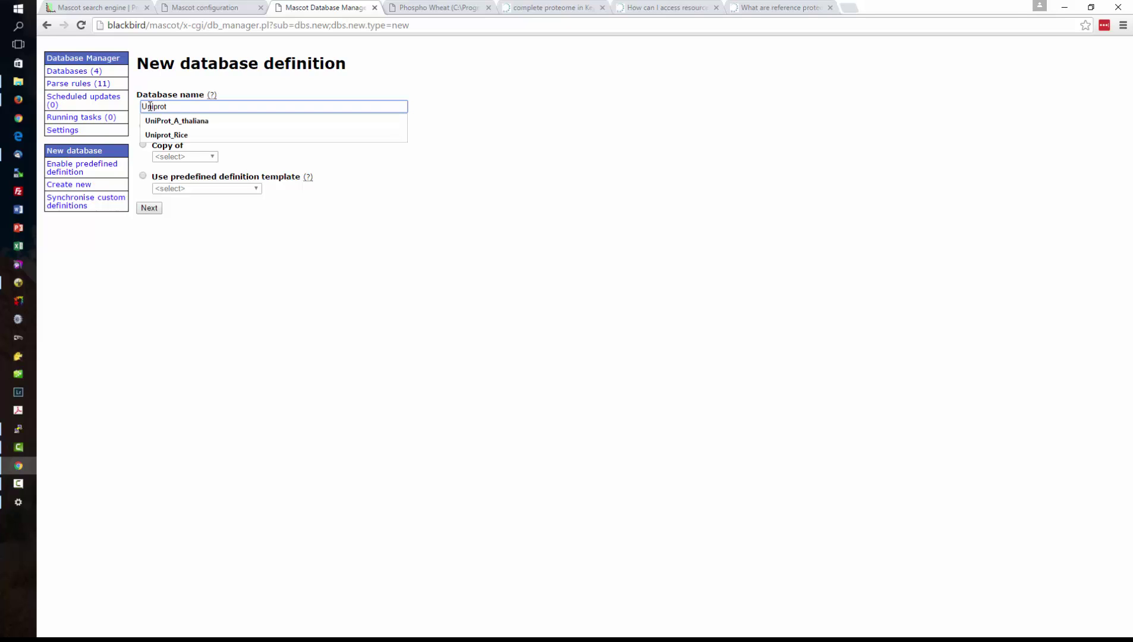
type("_Wheat")
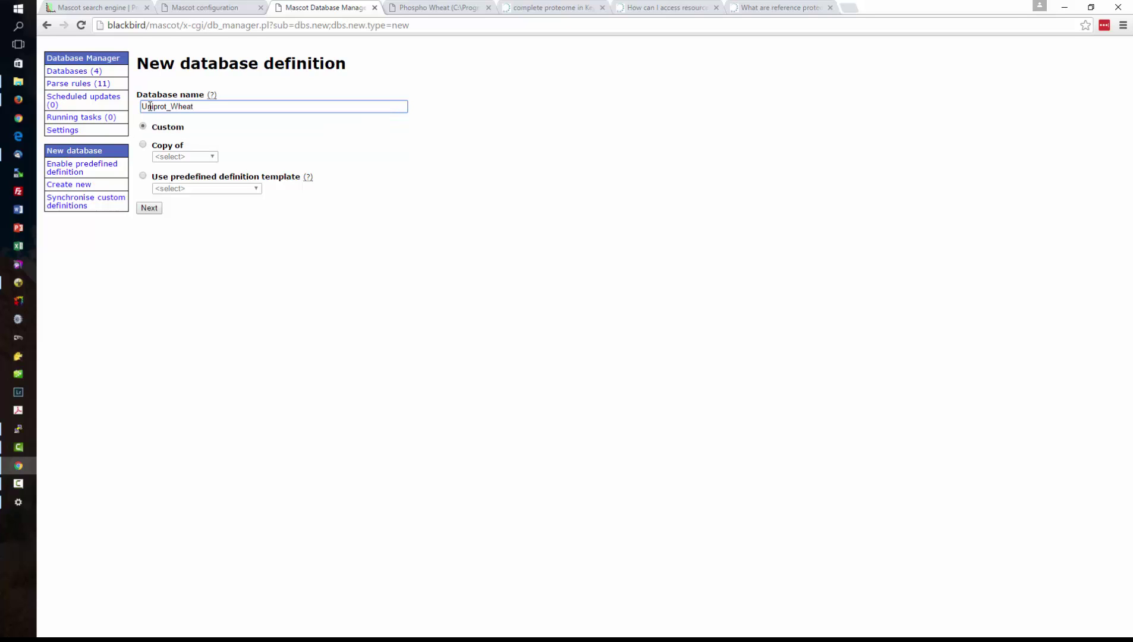
left_click(350, 151)
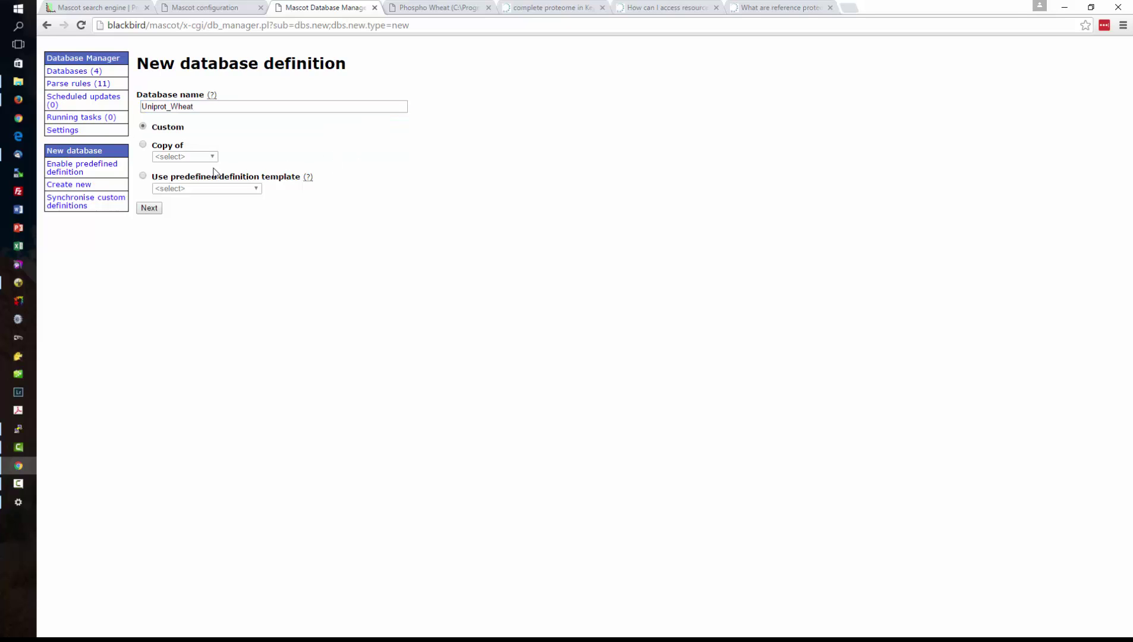
left_click(143, 176)
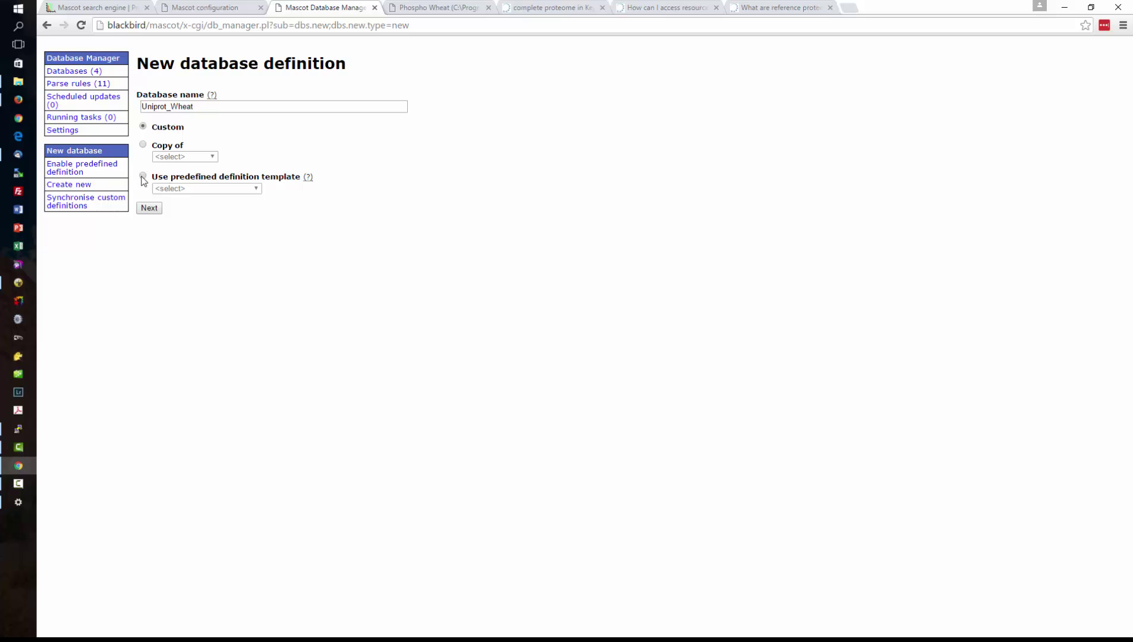
left_click(256, 190)
left_click_drag(258, 219, 264, 335)
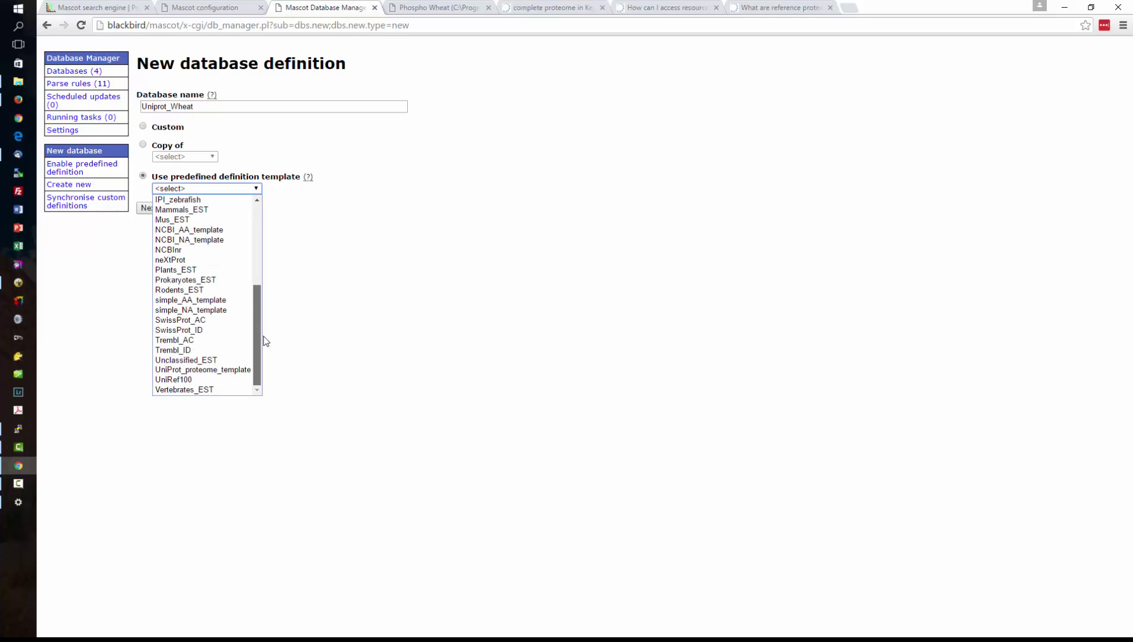
left_click(203, 370)
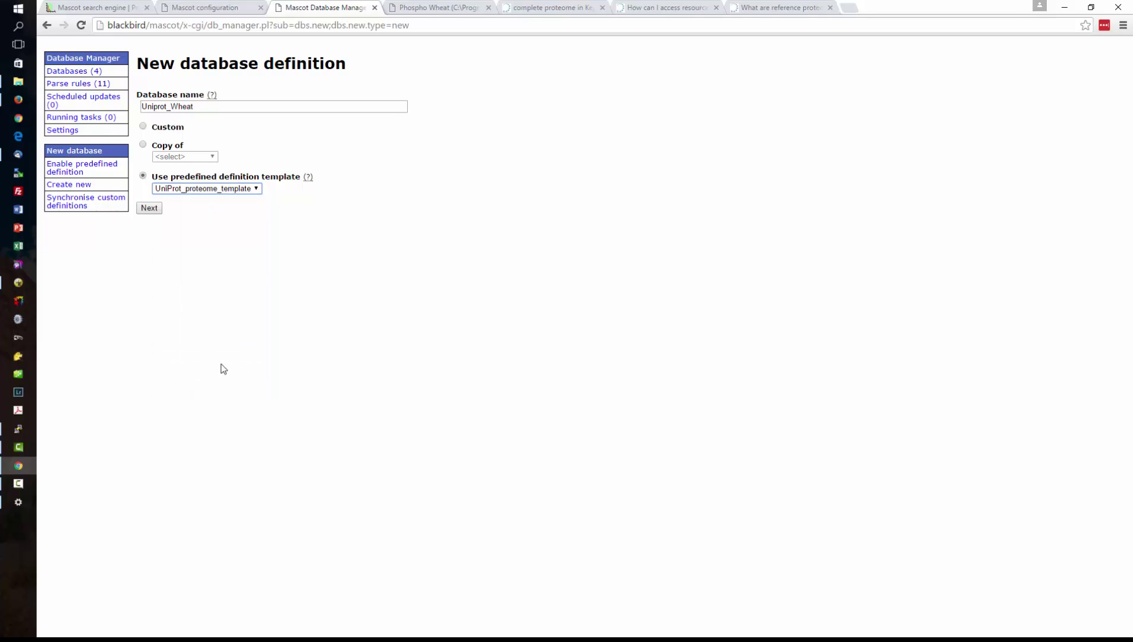
left_click(150, 208)
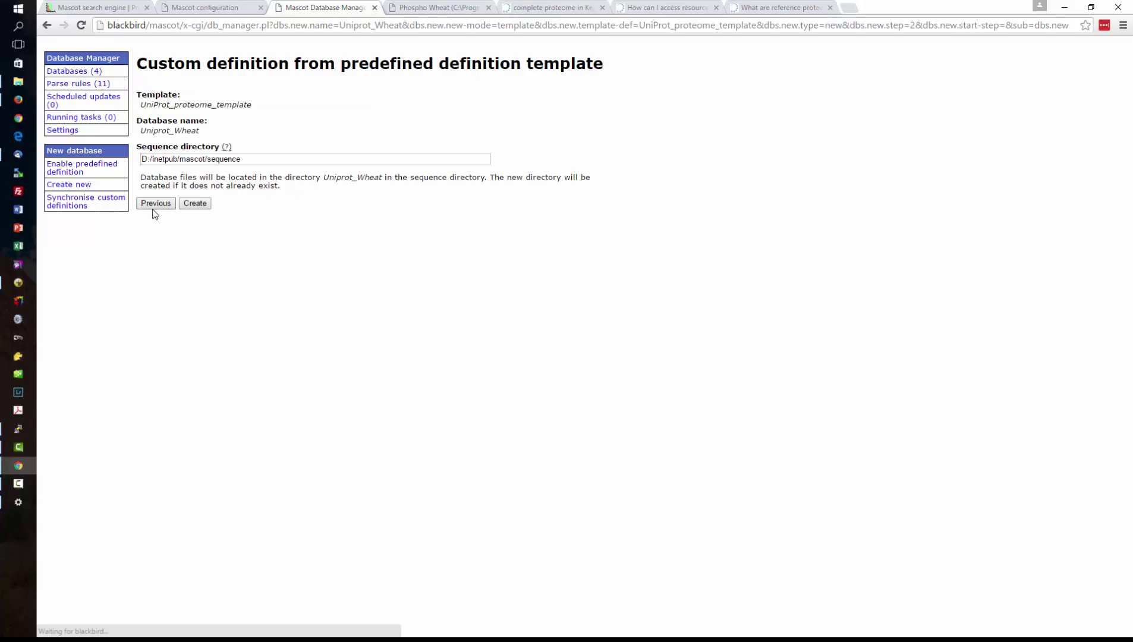
- Create Uniprot_Wheat with remote download, pasting and saving the taxonomy 4565 proteome URL as FASTA source
left_click(199, 206)
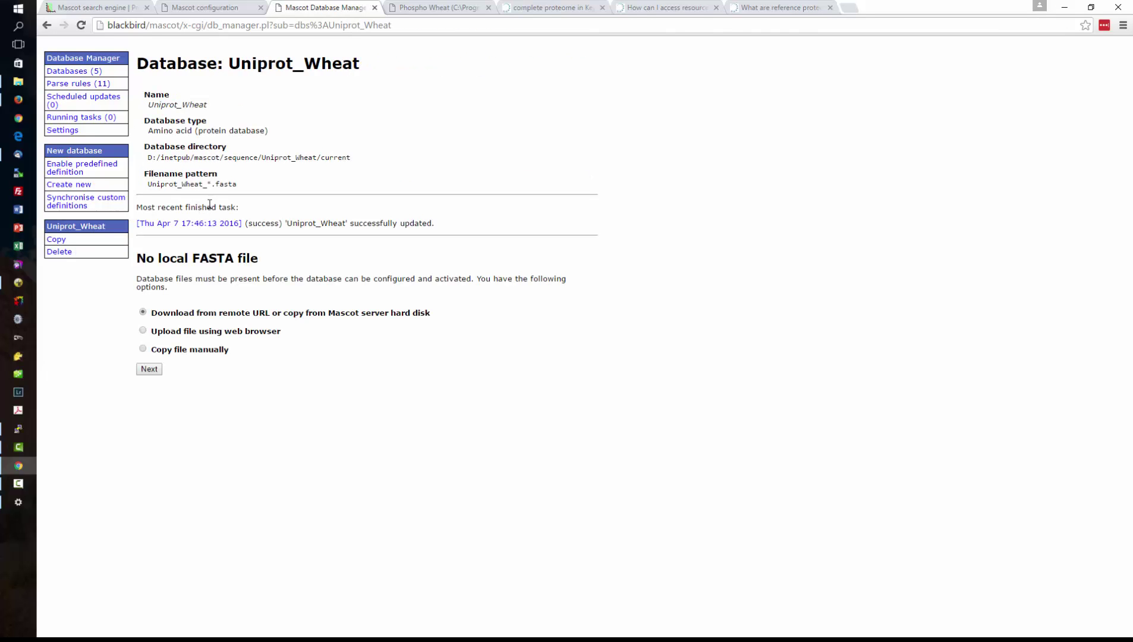
left_click(150, 369)
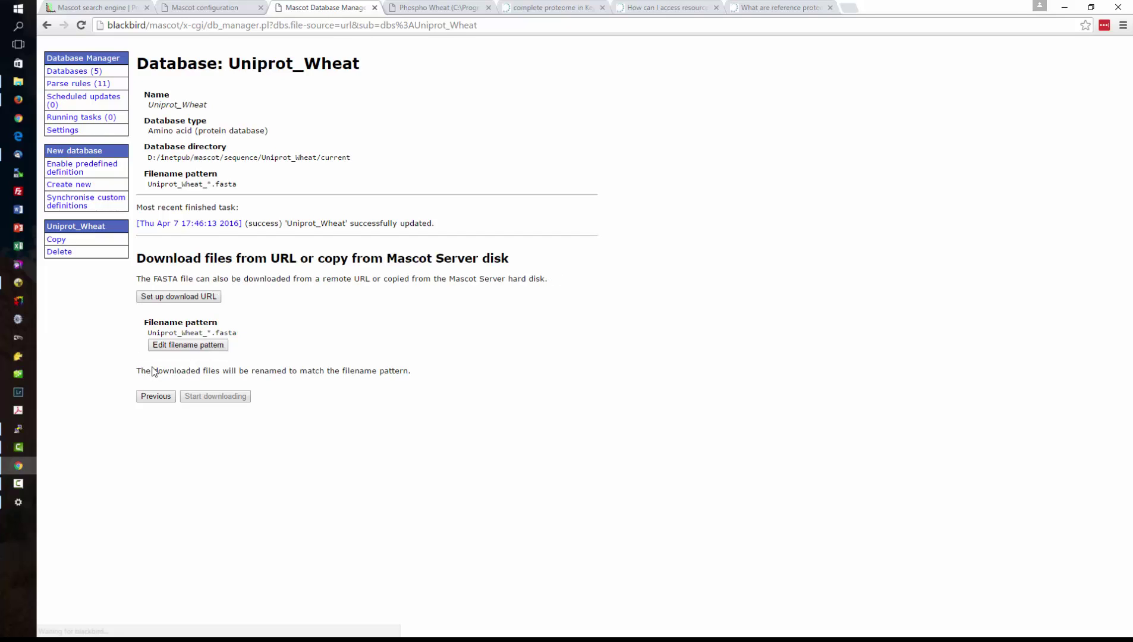
left_click(178, 297)
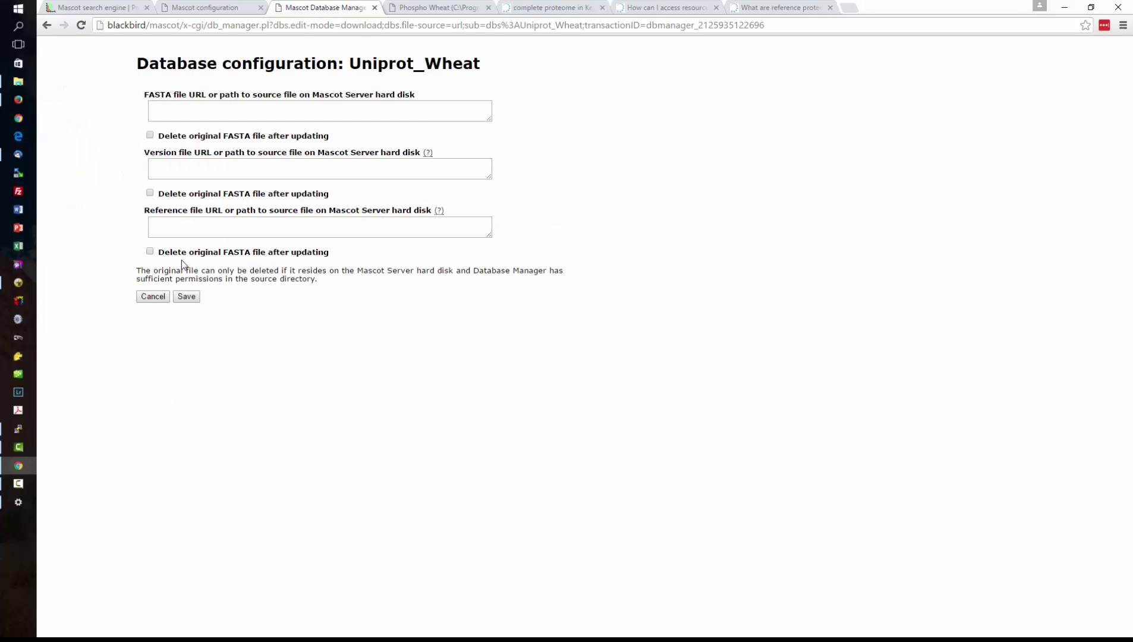
left_click(186, 112)
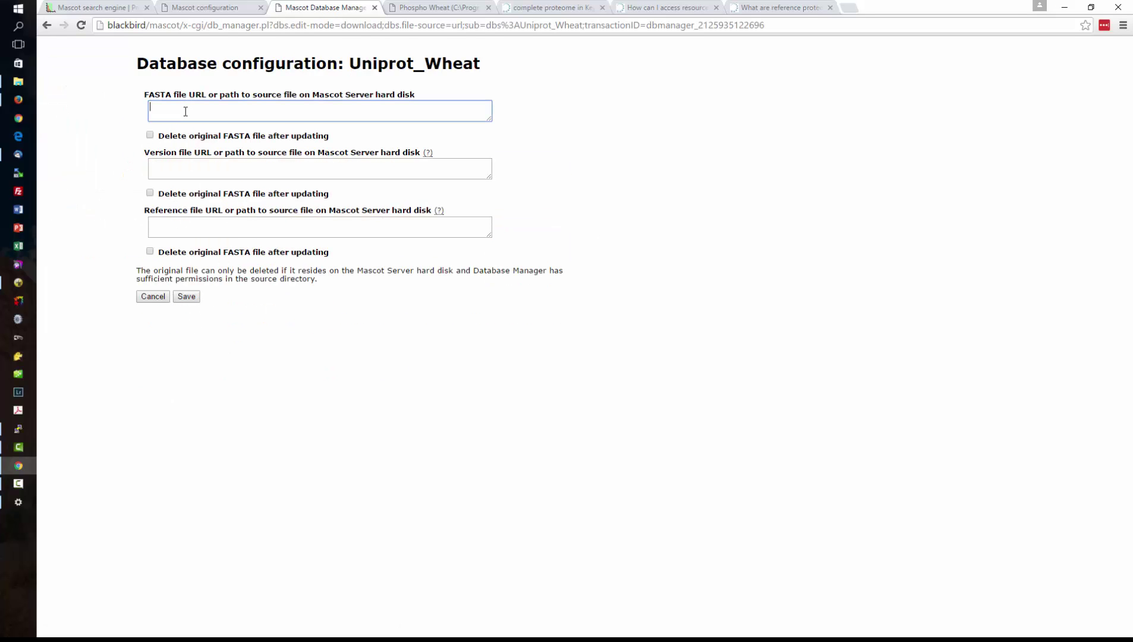
key("ctrl+v")
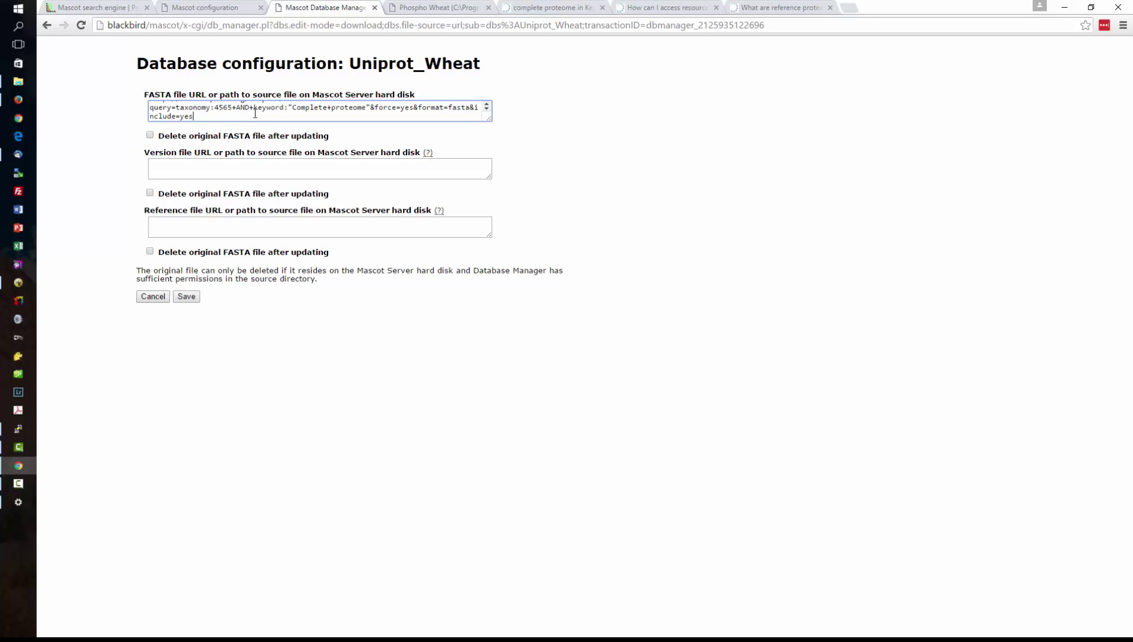
double_click(223, 108)
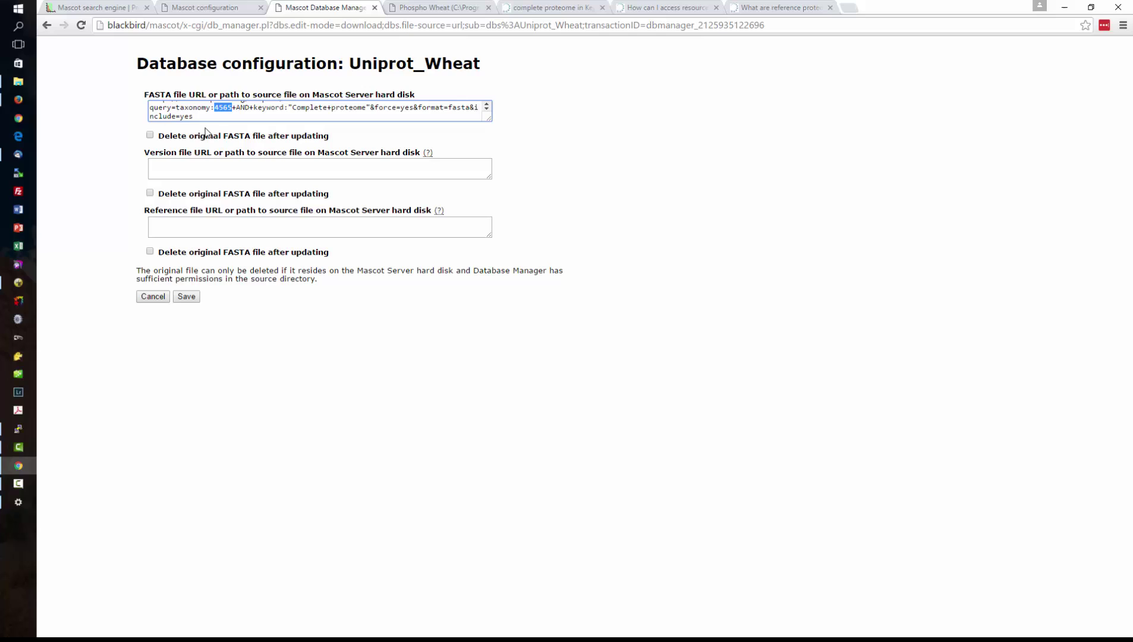
left_click(189, 298)
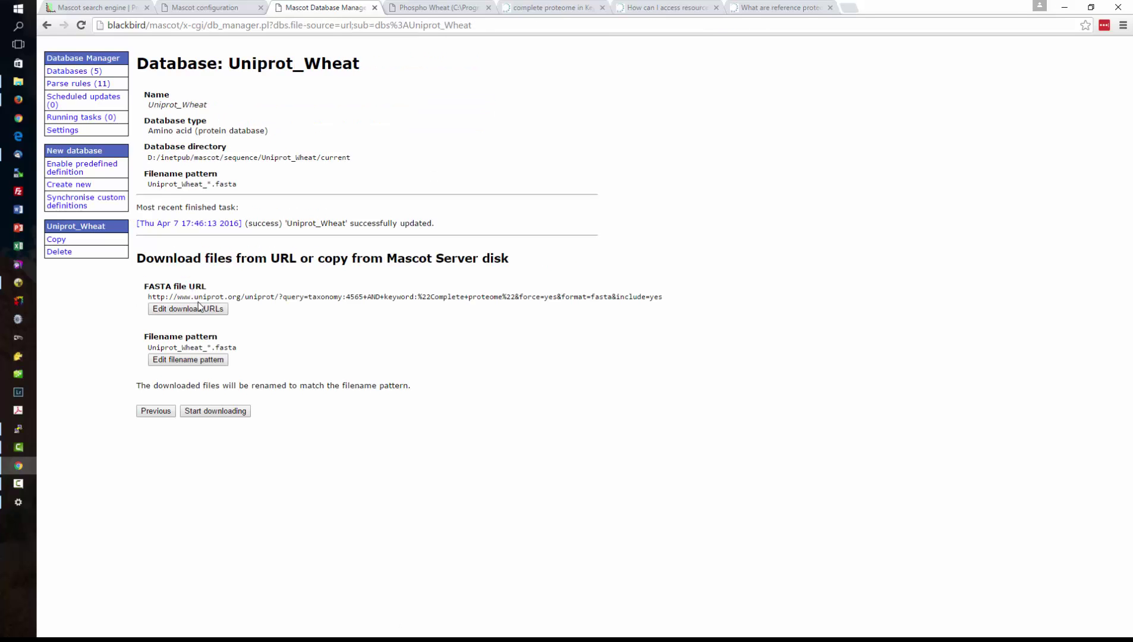
- Download the wheat proteome file Uniprot_Wheat_20160412.fasta (34.91 MB)
left_click(209, 414)
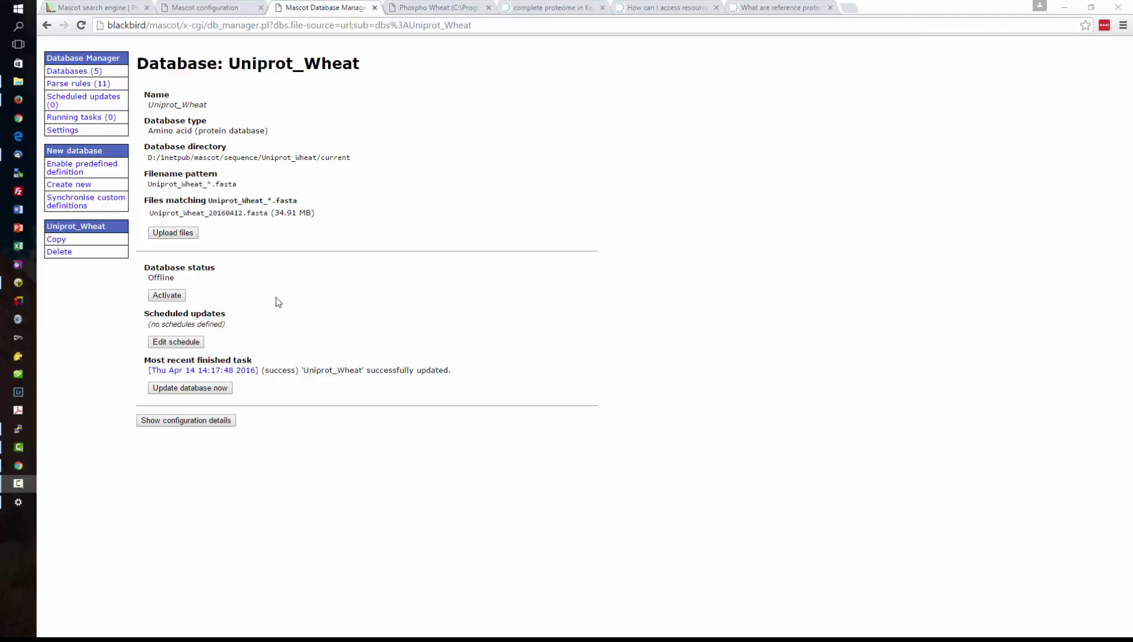
- Activate Uniprot_Wheat and bring up its Scheduled updates settings, currently None
left_click(167, 297)
left_click(172, 342)
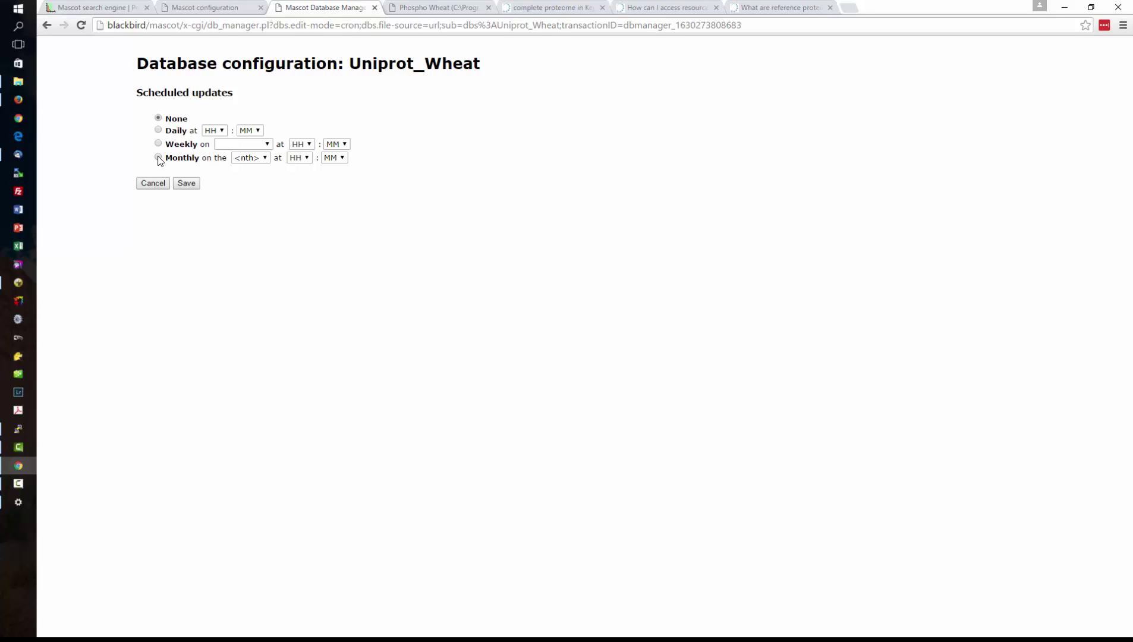
- Schedule Uniprot_Wheat updates Monthly on the 5th at 05:05 and save
left_click(158, 157)
left_click(265, 158)
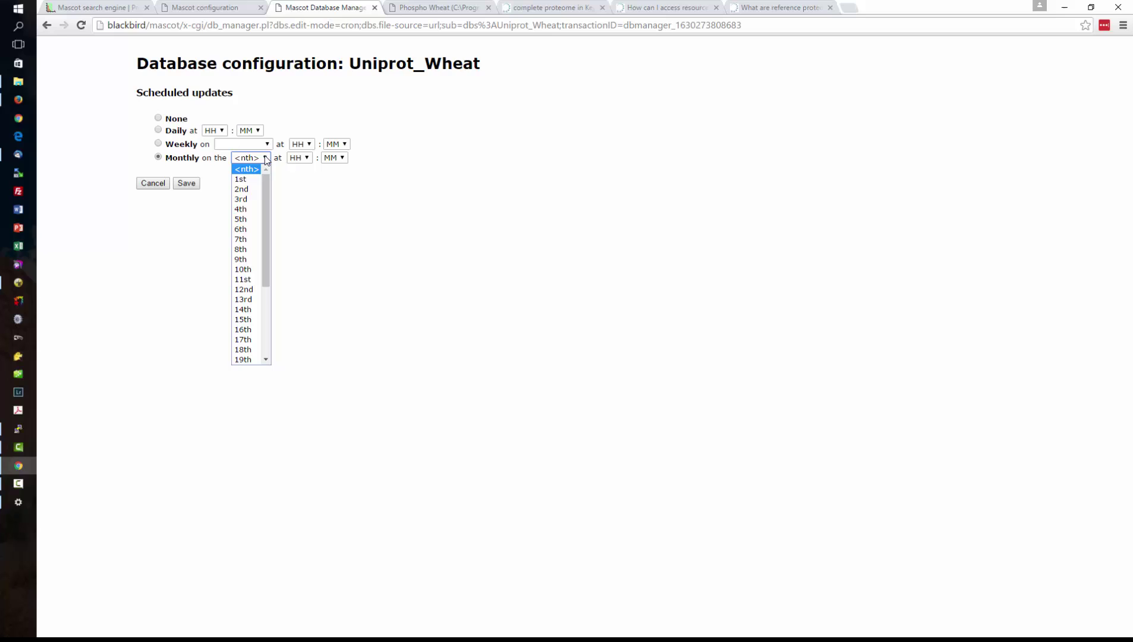
left_click(249, 217)
left_click(306, 158)
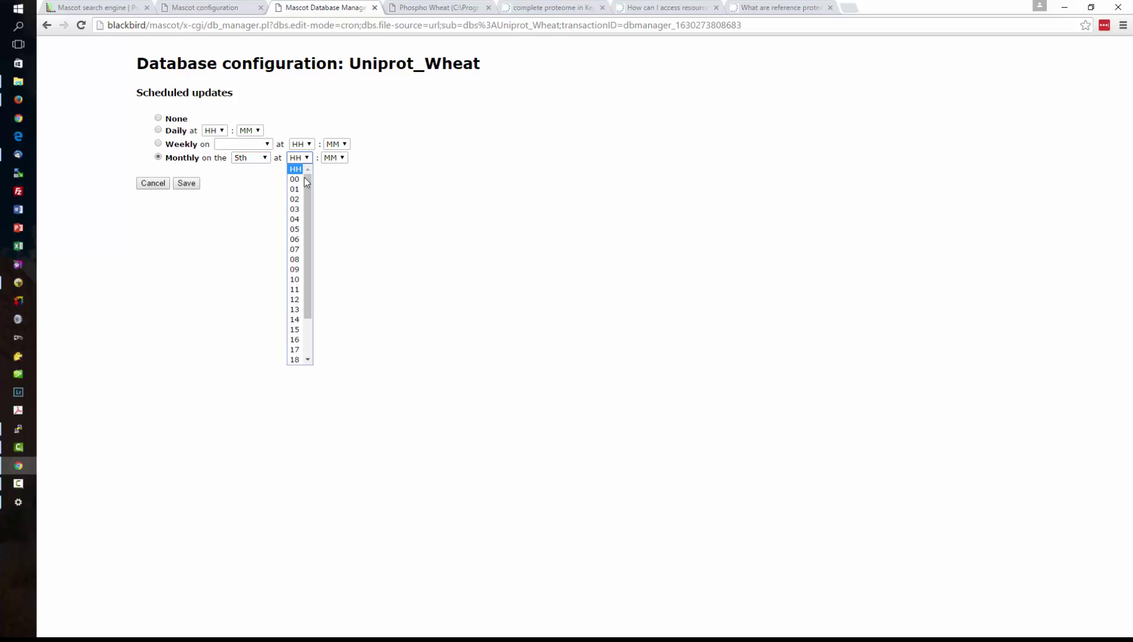
left_click(295, 229)
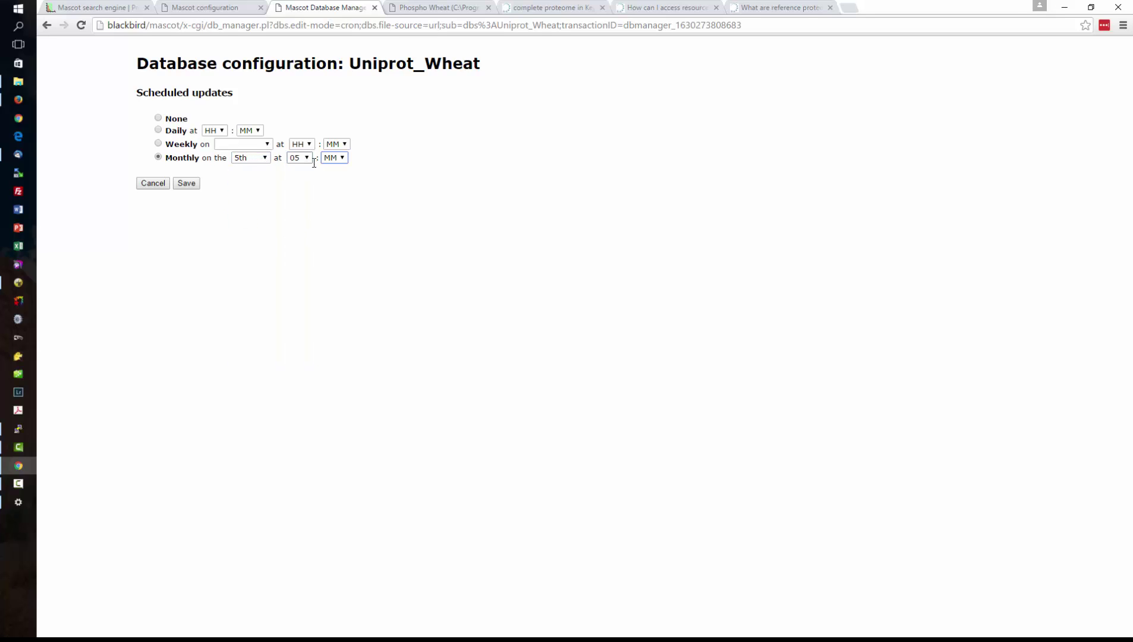
left_click(341, 165)
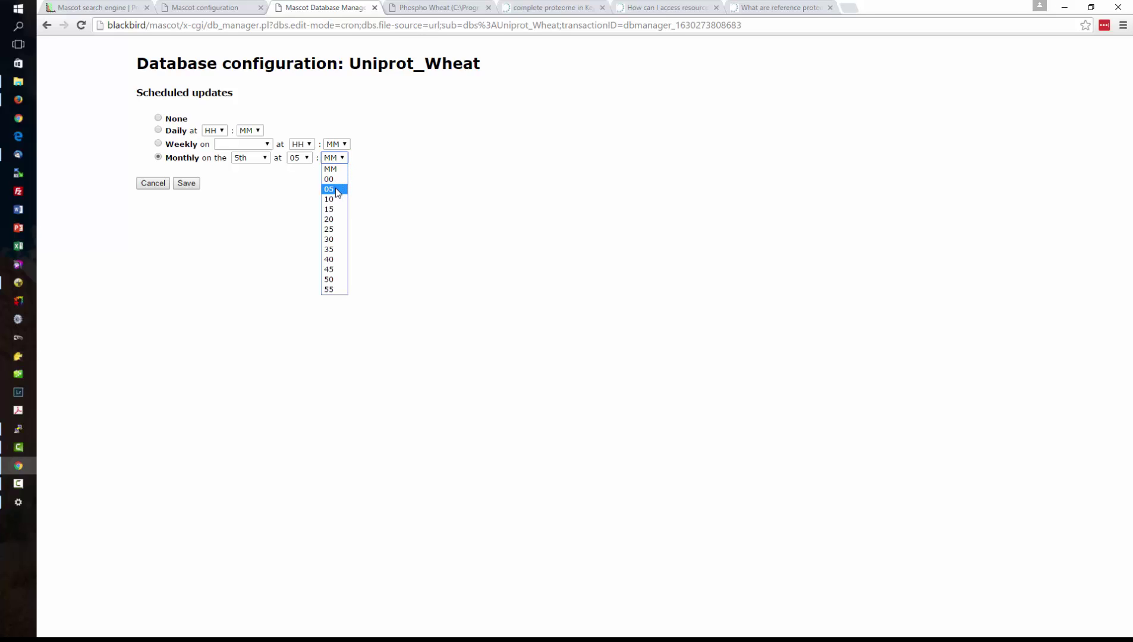
left_click(335, 189)
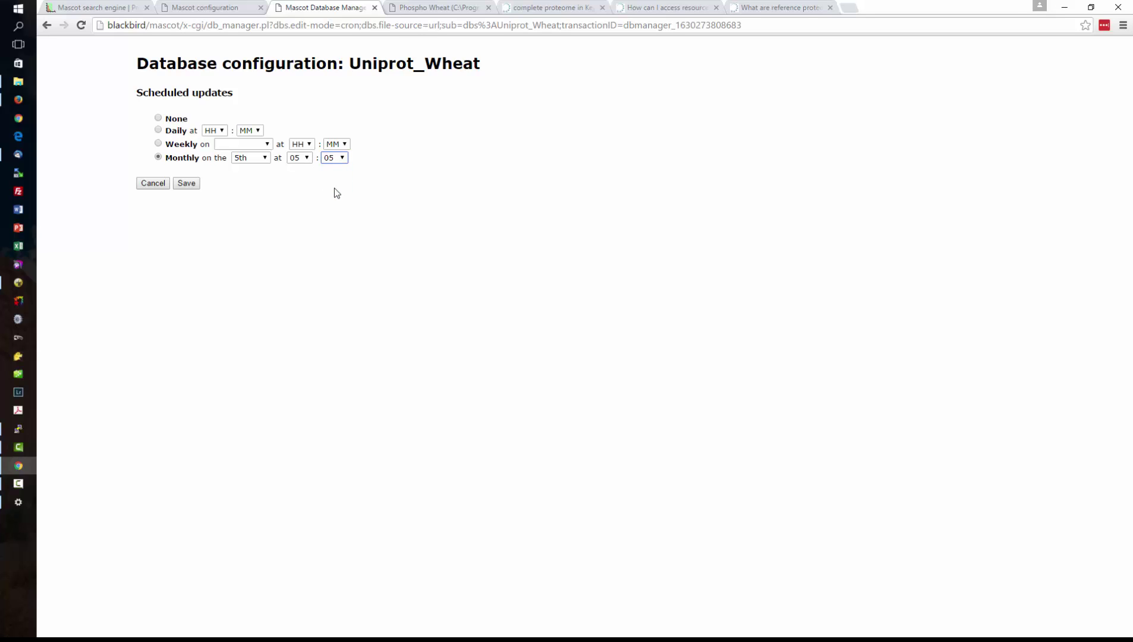
left_click(192, 184)
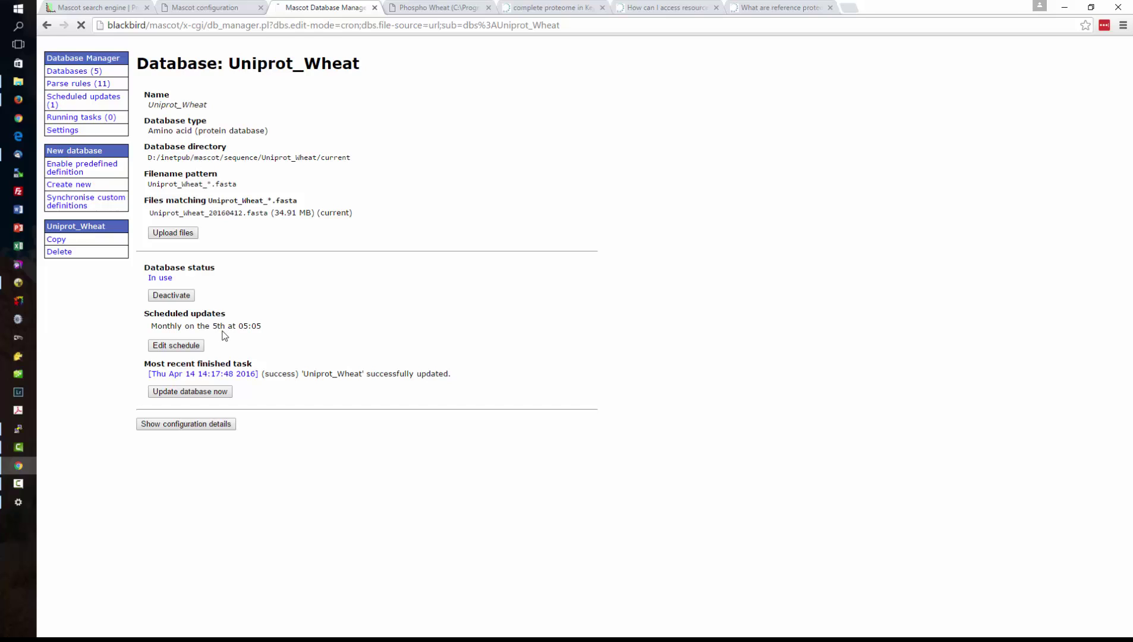
- Check Uniprot_Wheat among the five databases, then return to the Phospho Wheat results
left_click(65, 72)
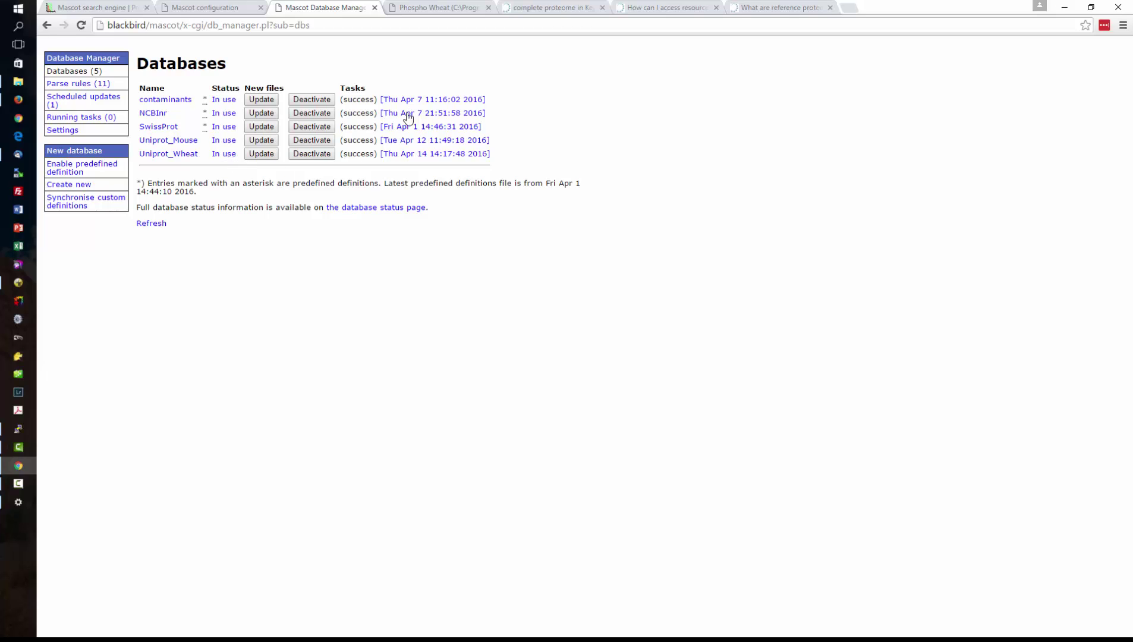
left_click(437, 8)
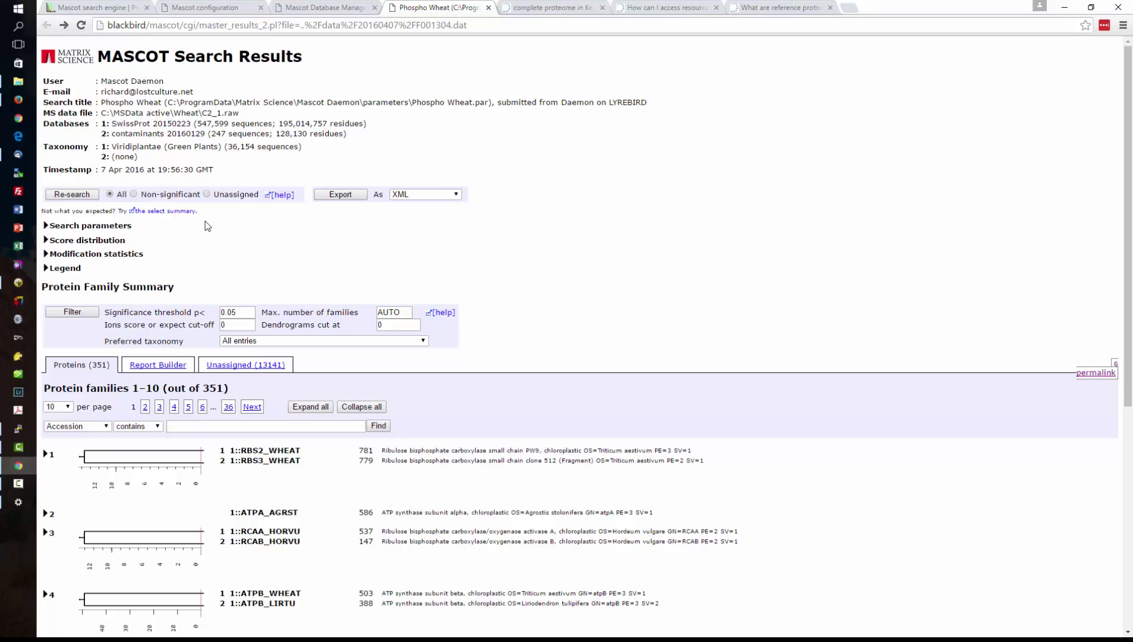
- Re-search Phospho Wheat on Uniprot_Wheat plus contaminants, taxonomy All entries, with Decoy on
left_click(77, 196)
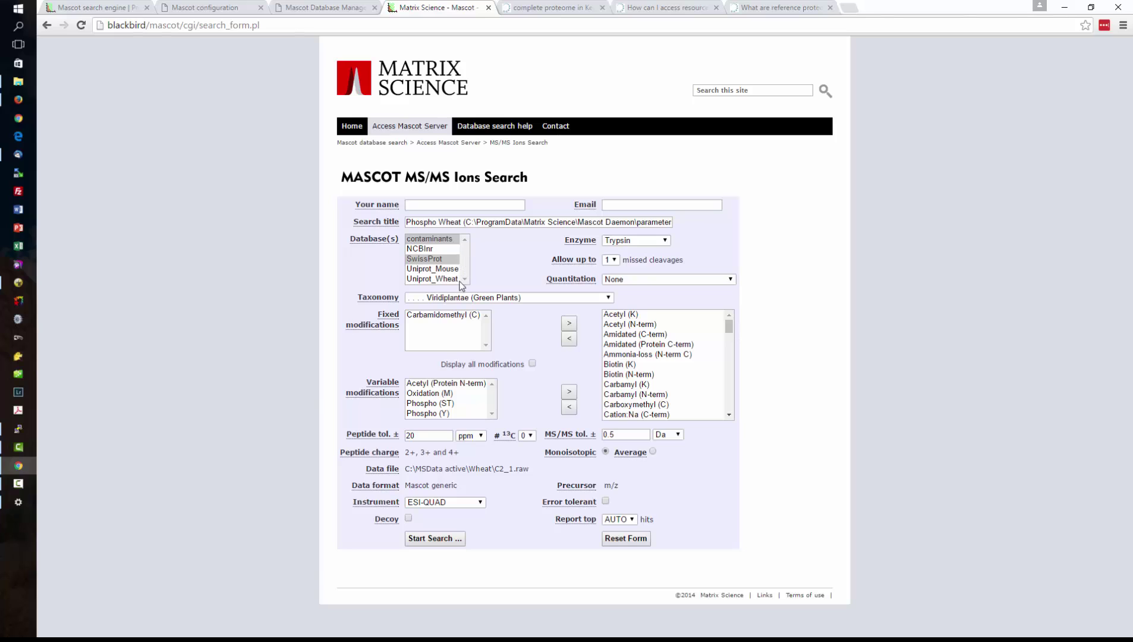
left_click(431, 279)
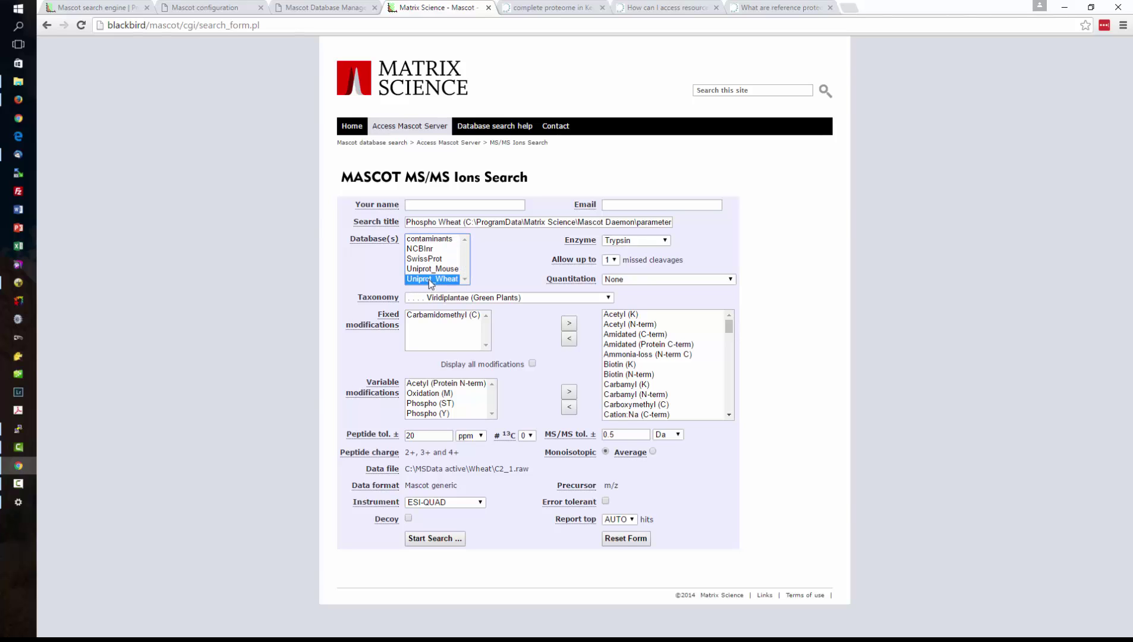
left_click(431, 240, "ctrl")
left_click(499, 297)
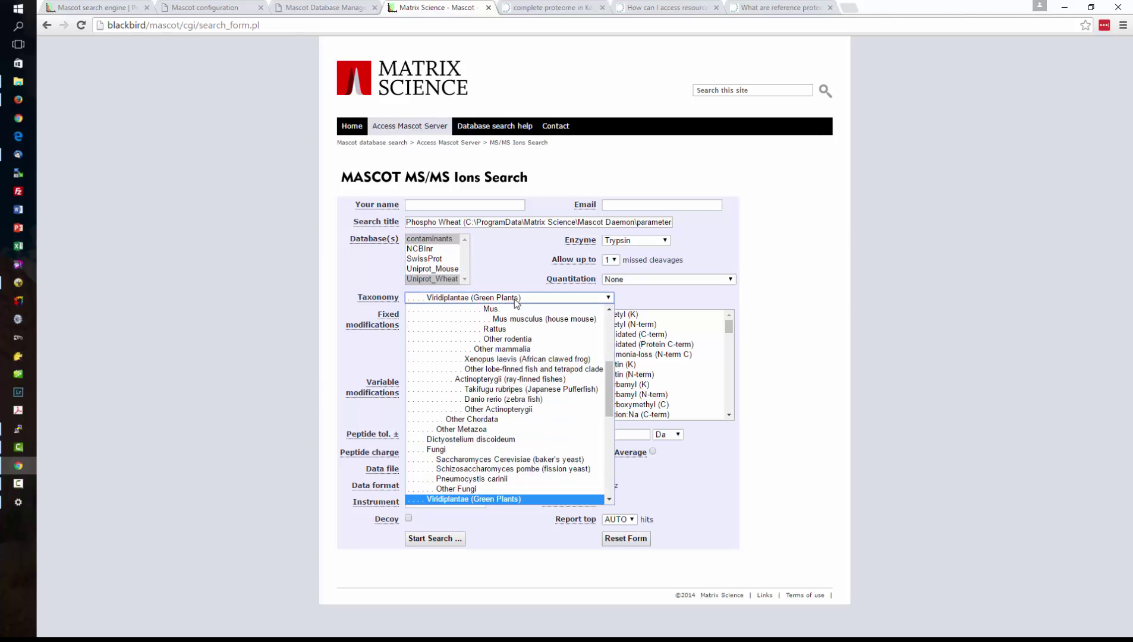
scroll(609, 406, "up", 5)
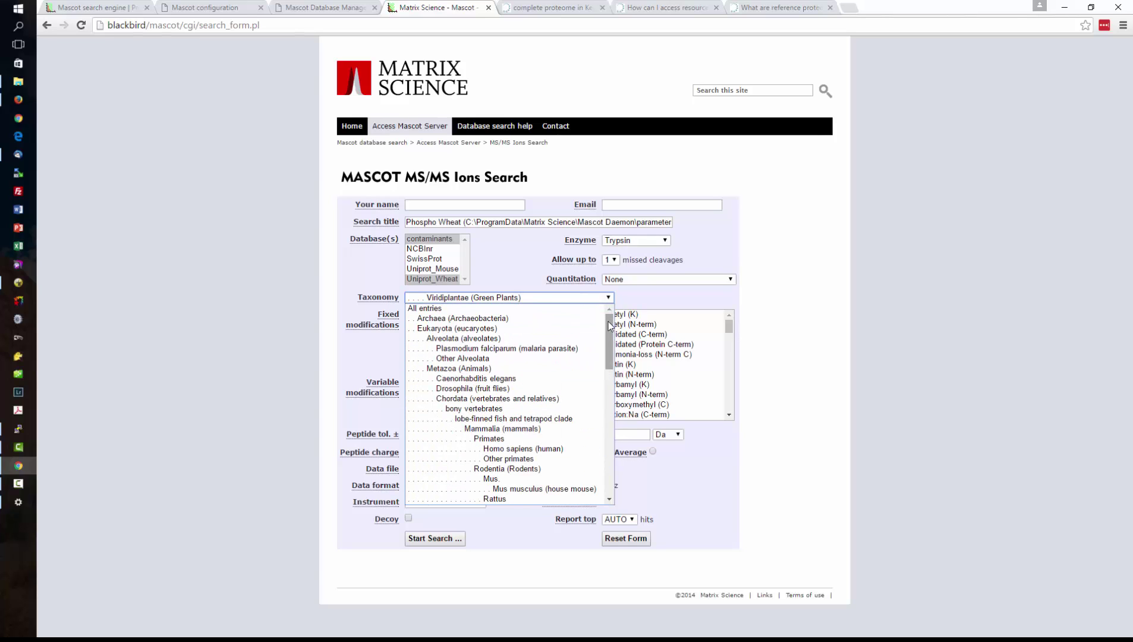
left_click(430, 309)
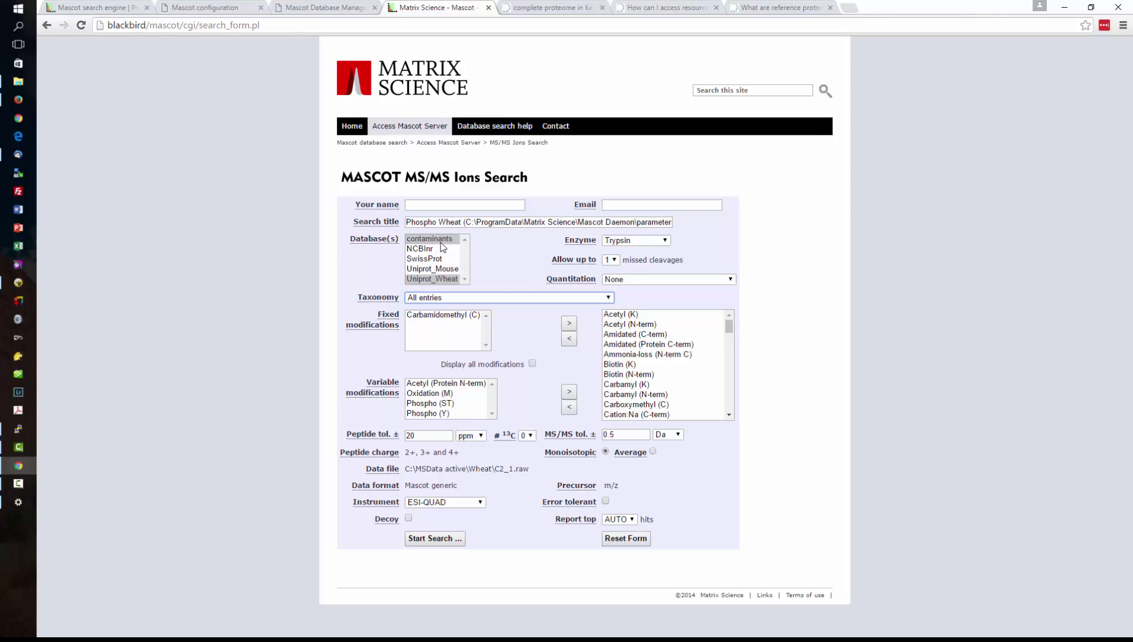
left_click(408, 518)
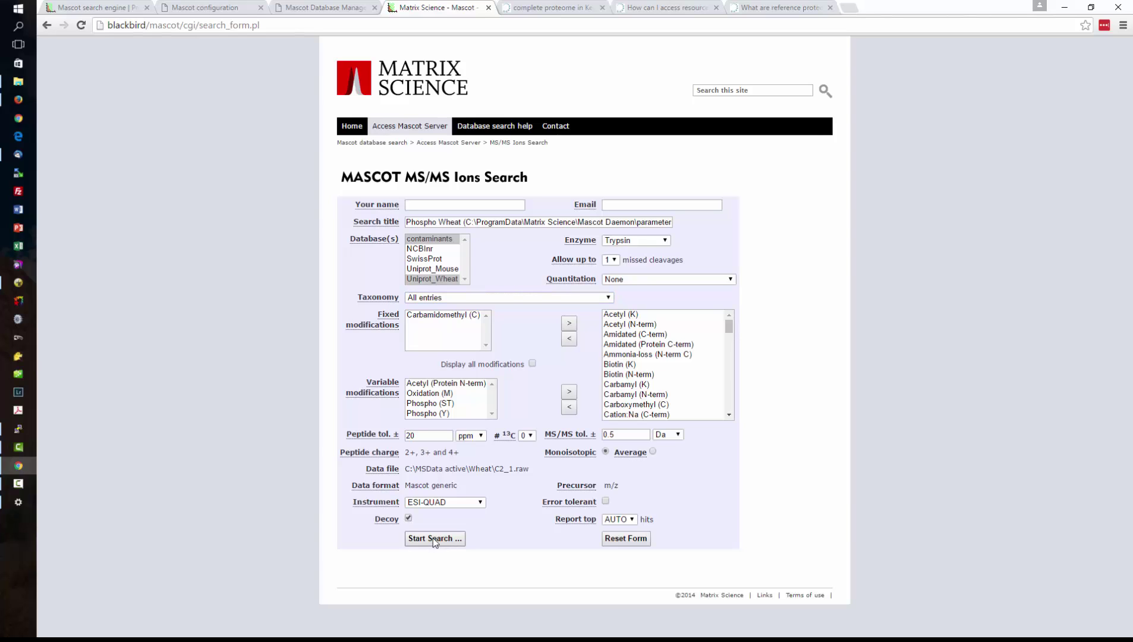
left_click(432, 538)
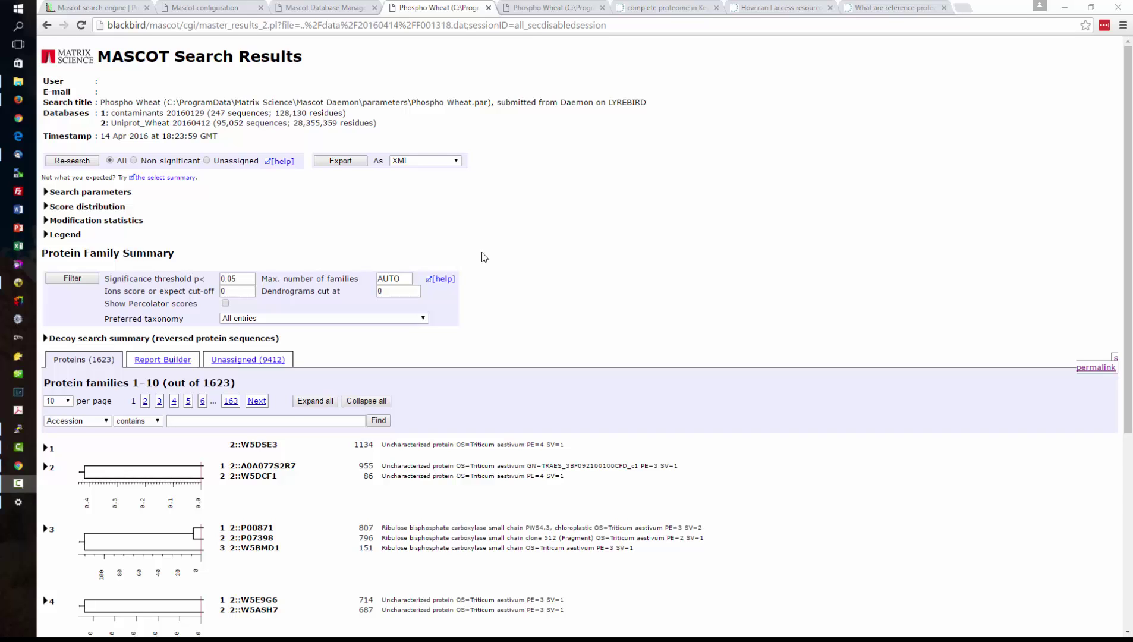
- Scroll through the 1623-family results and snap their tab to the left screen half
scroll(484, 257, "down", 3)
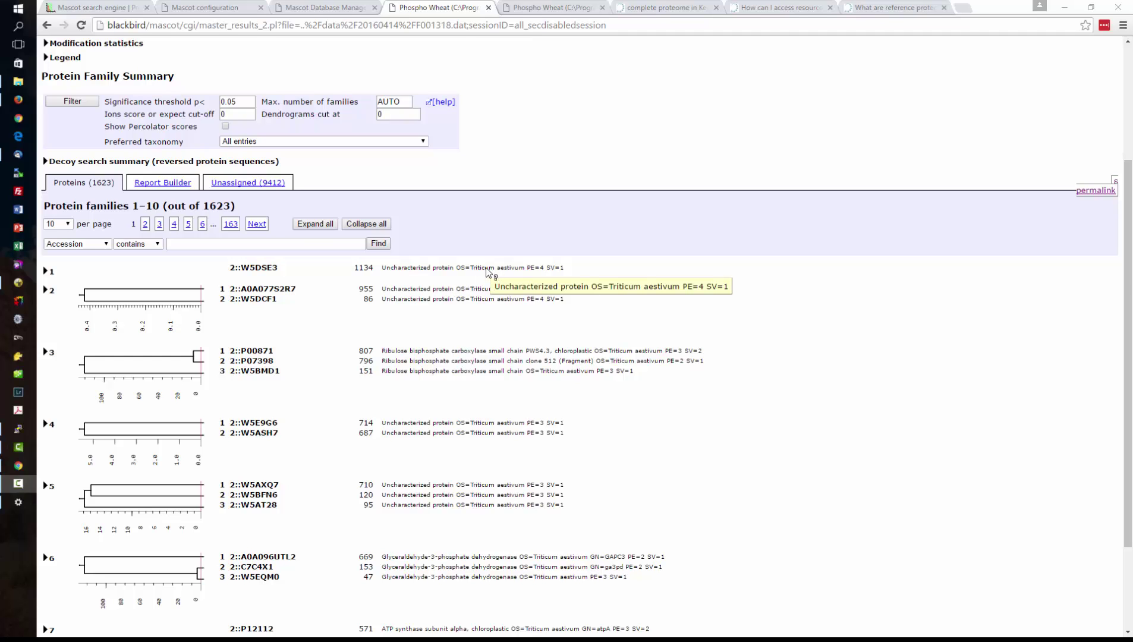
scroll(479, 338, "down", 2)
scroll(480, 339, "up", 5)
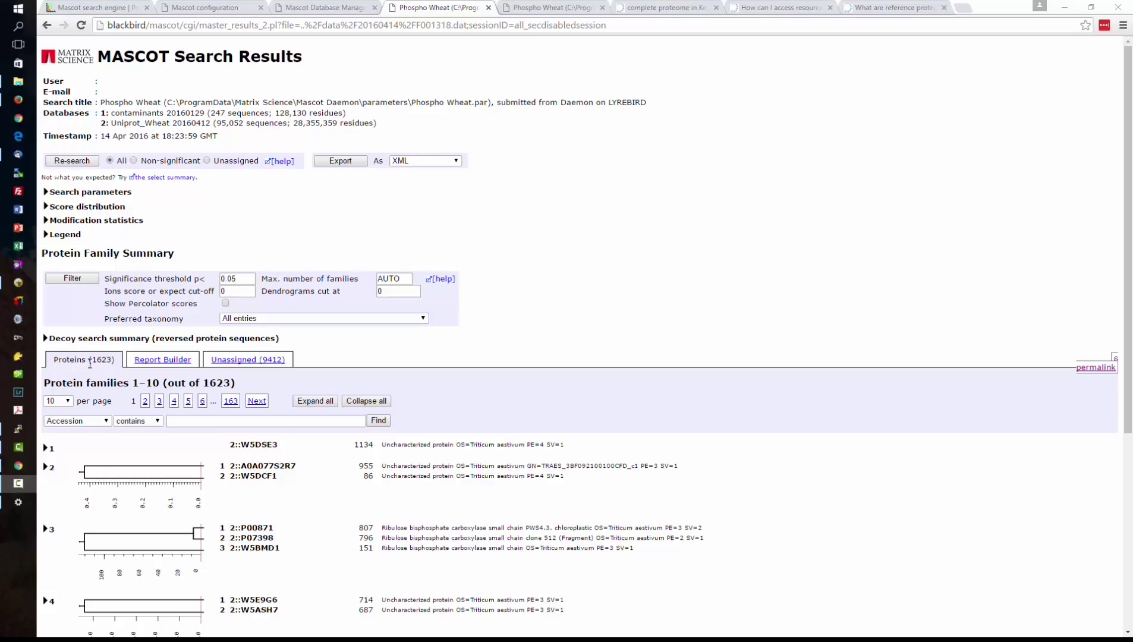
left_click_drag(446, 8, 2, 31)
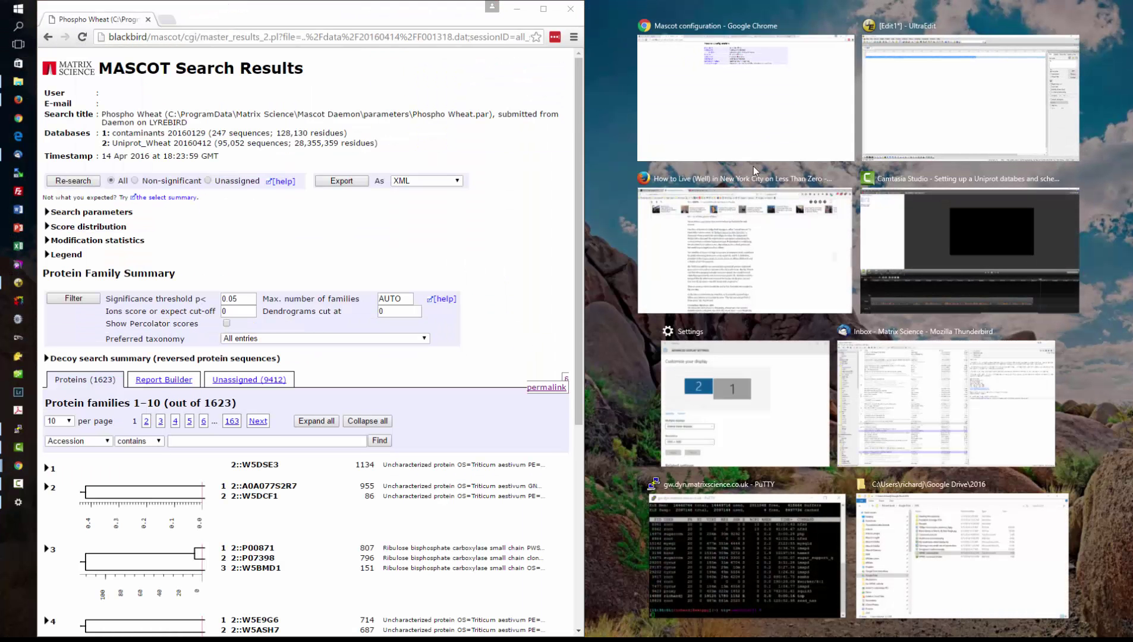
- Place the SwissProt results on the right and expand both Decoy search summaries
left_click(771, 118)
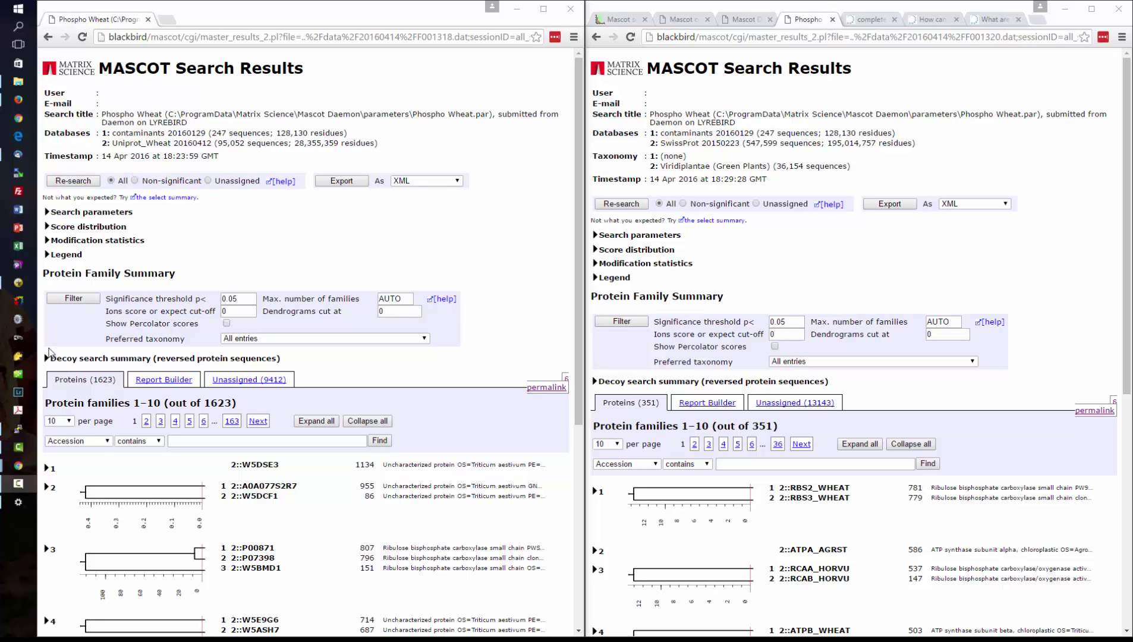
left_click(49, 359)
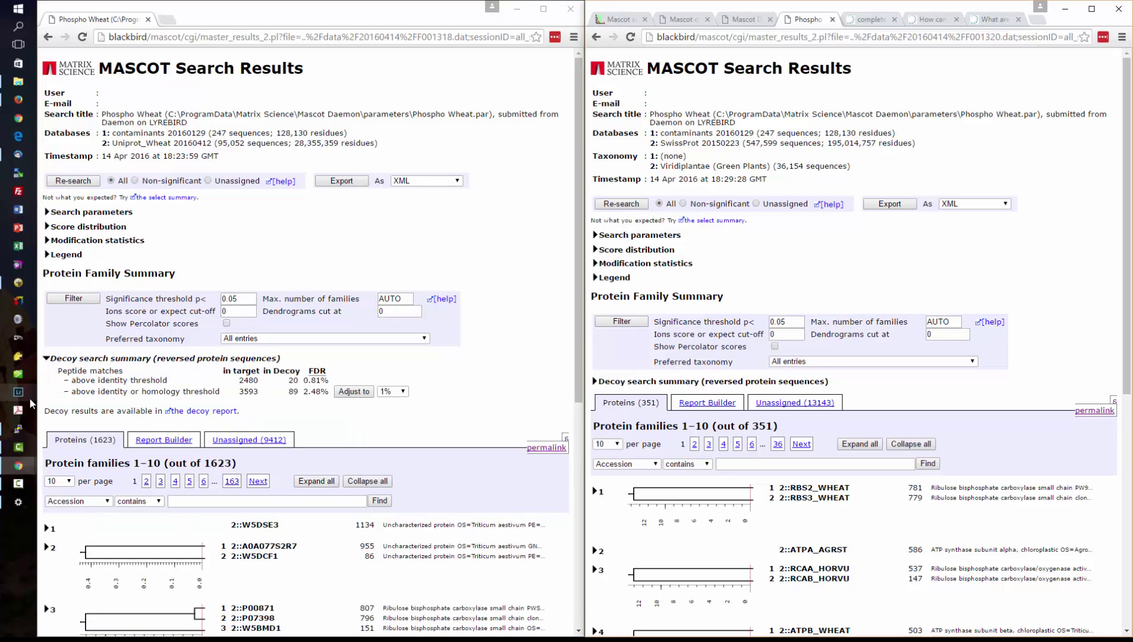
left_click(596, 381)
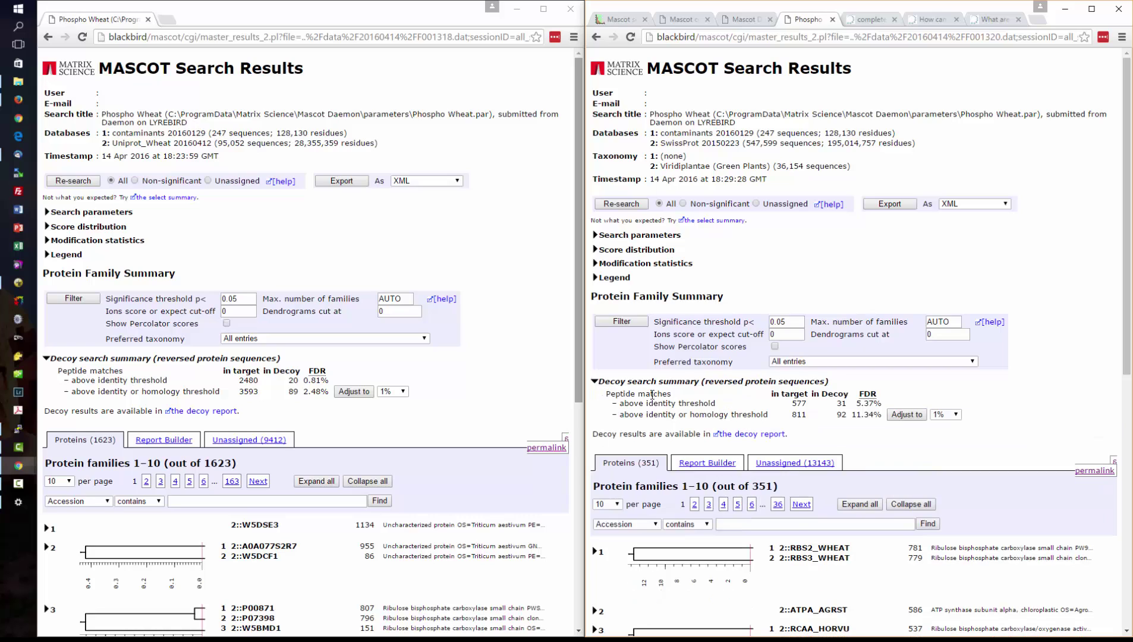